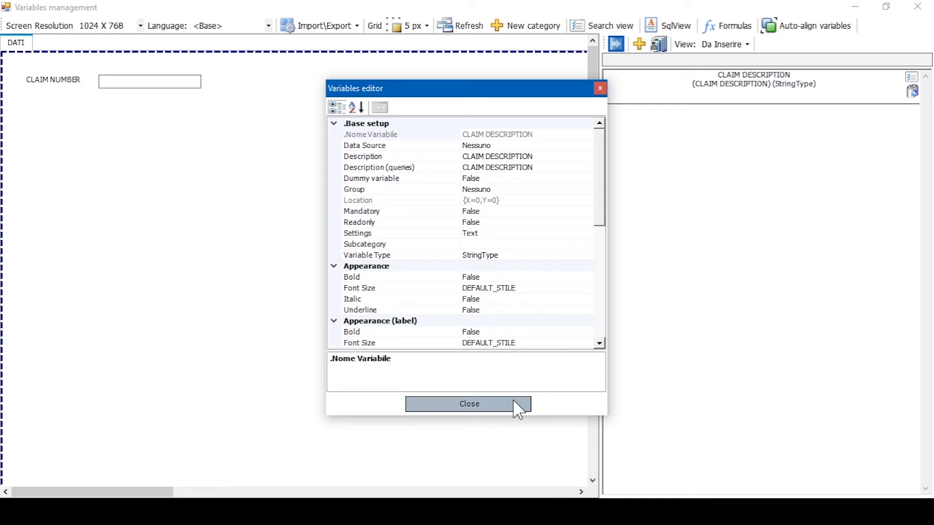
Step: Place the CLAIM DESCRIPTION variable on the DATI page below CLAIM NUMBER and widen its input field
left_click_drag(702, 100, 204, 129)
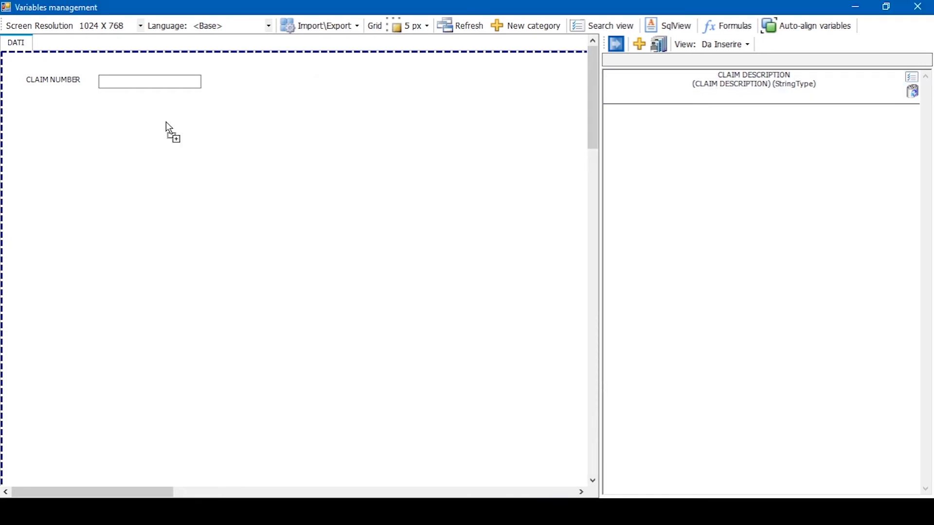
left_click_drag(44, 117, 44, 118)
left_click_drag(142, 121, 417, 95)
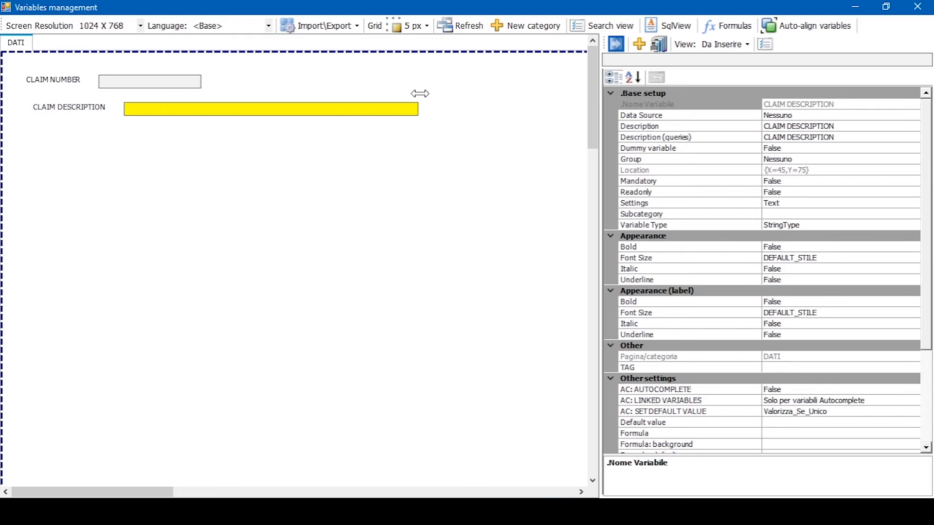
Step: Align the CLAIM NUMBER and CLAIM DESCRIPTION fields to the left
left_click(196, 81)
right_click(196, 82)
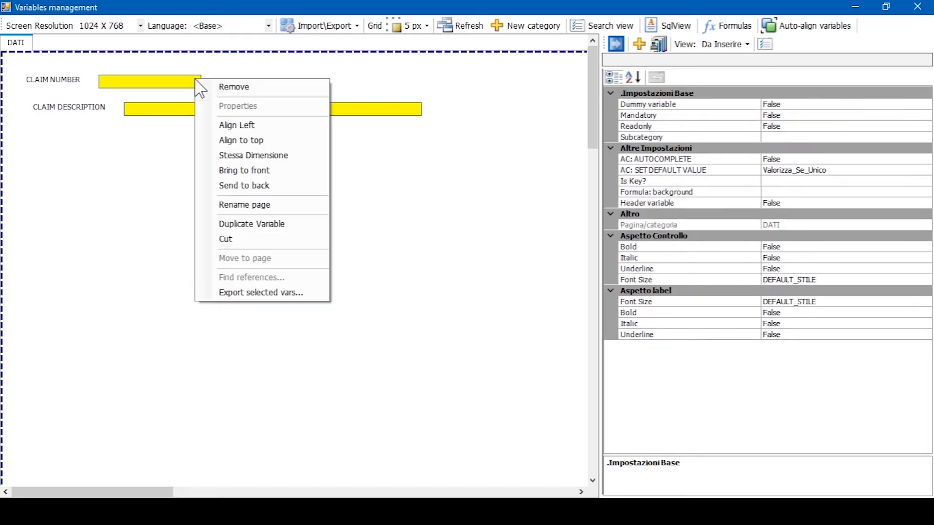
left_click(220, 128)
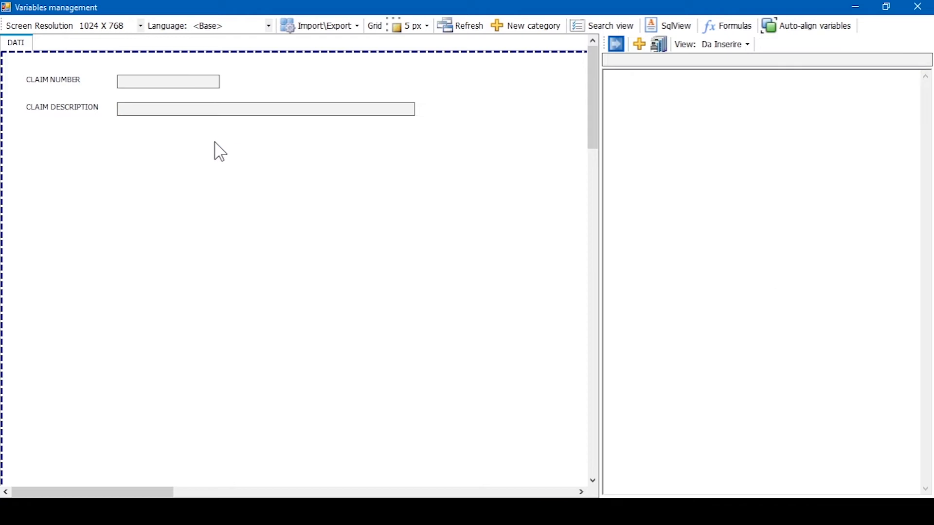
Step: Create a new variable named REGISTRATION DATE and set its variable type to DateType
left_click(639, 44)
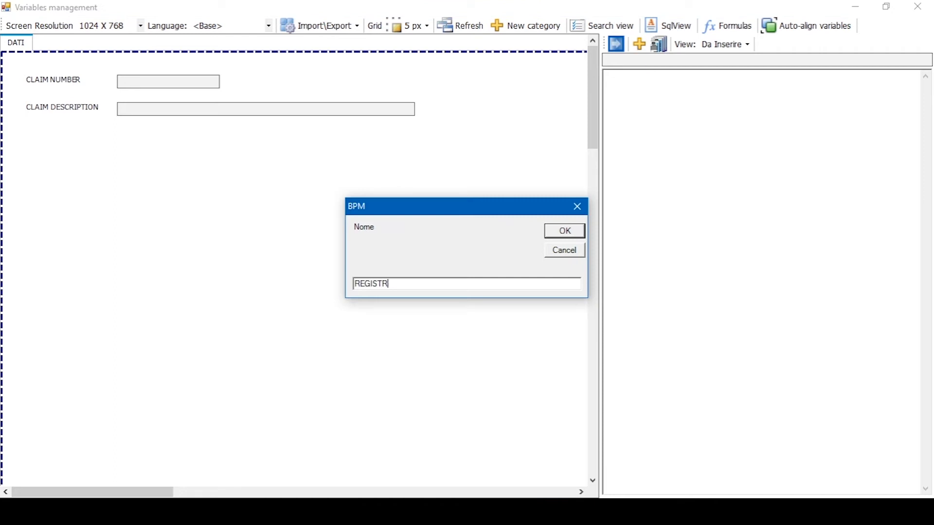
key("Return")
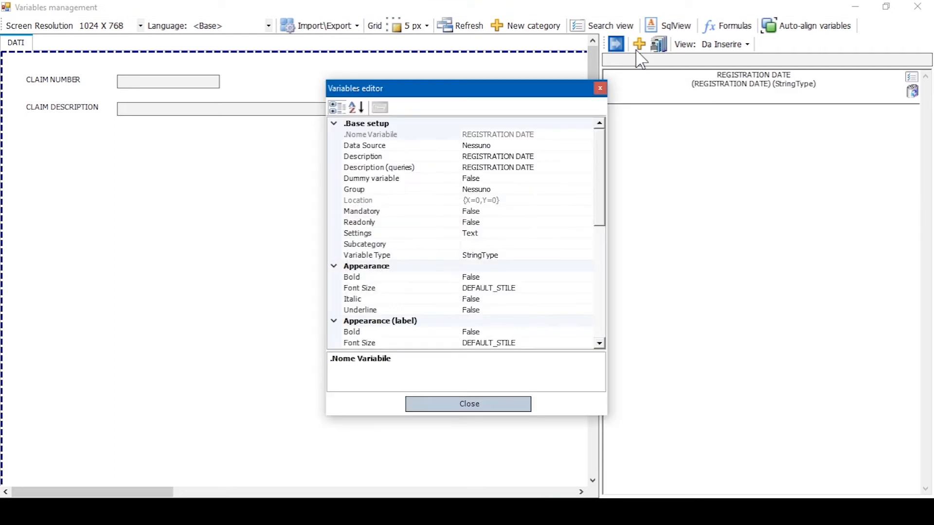
left_click(540, 257)
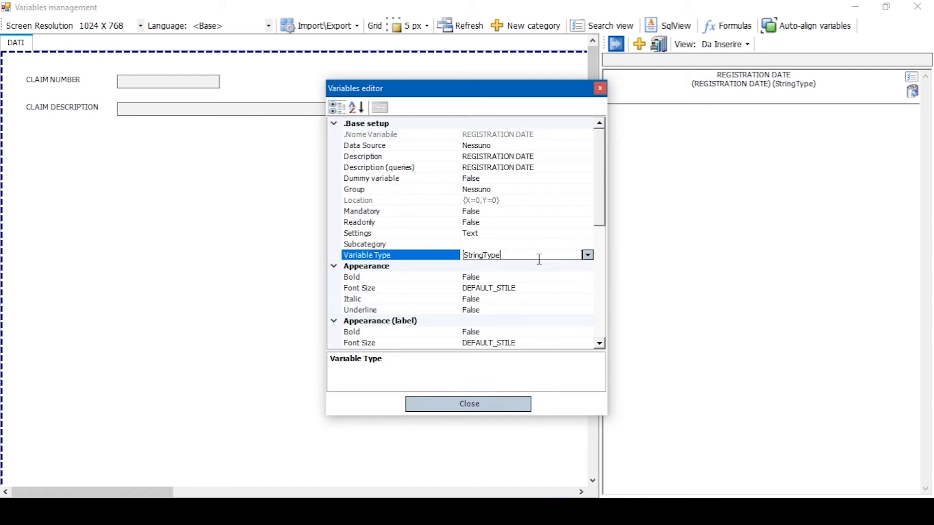
left_click(588, 255)
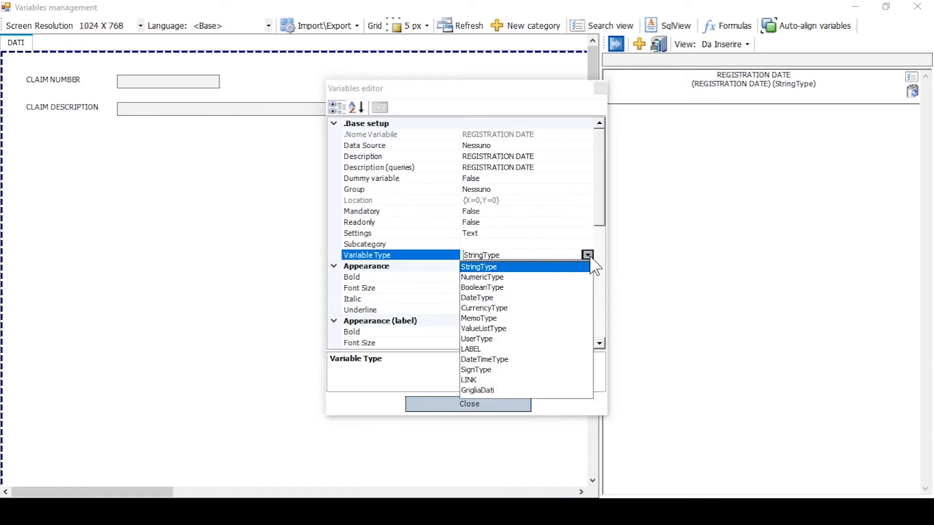
left_click(525, 297)
left_click(494, 404)
Step: Left-align the claim number, claim description and date fields, and move them closer together vertically
right_click(143, 81)
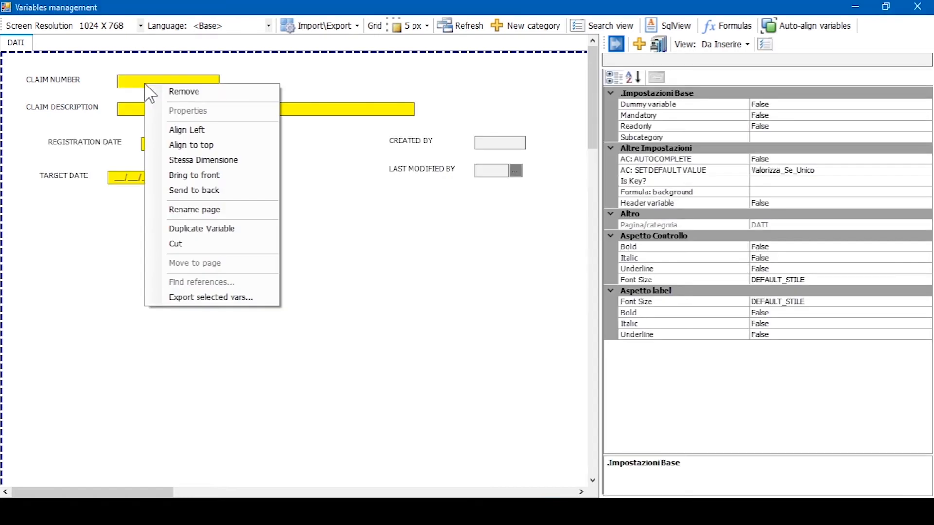
left_click(153, 128)
left_click_drag(141, 114, 141, 108)
left_click(147, 145)
left_click_drag(147, 144, 146, 125)
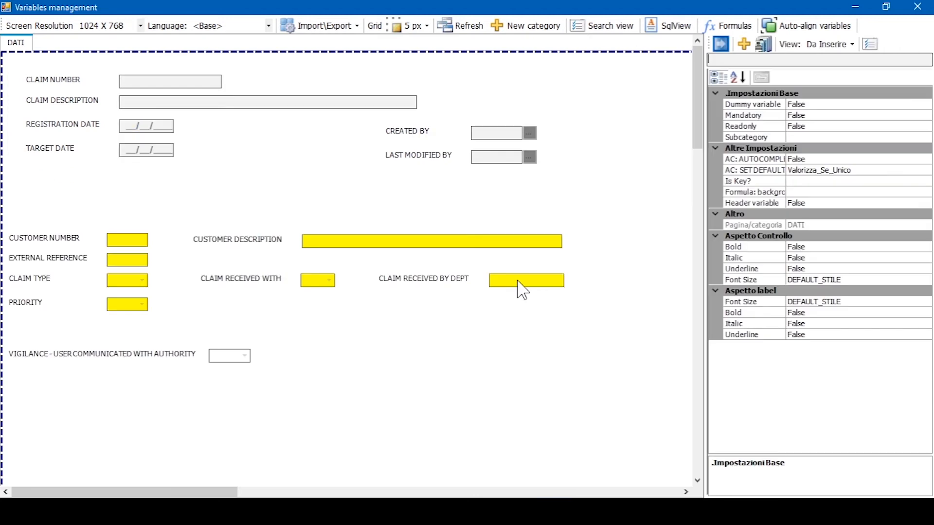
Step: Set the subcategory of the selected customer, external reference, claim and priority fields to GENERAL
left_click(805, 138)
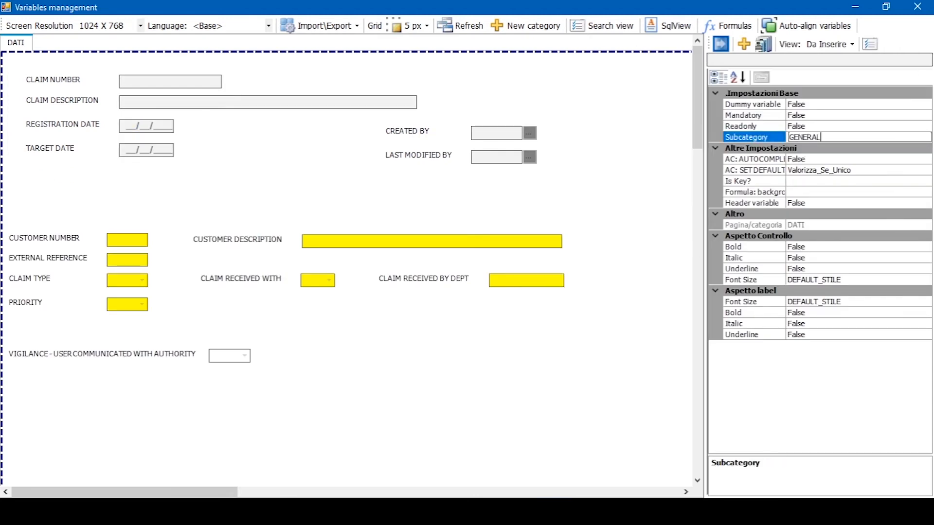
key("Return")
Step: Rename the DATI page as 01. REGISTRATION and add a new page named 02. ITEMS
right_click(352, 75)
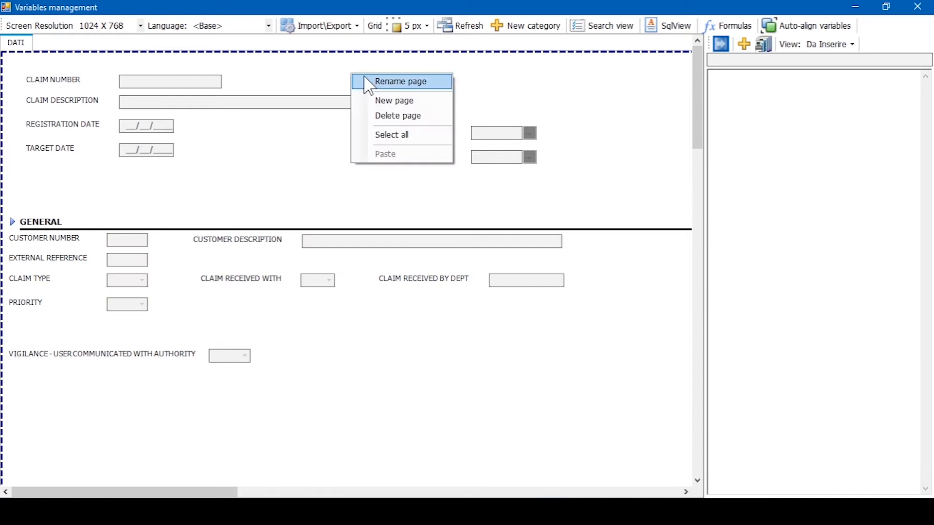
left_click(374, 82)
type("01. REGISTRATION")
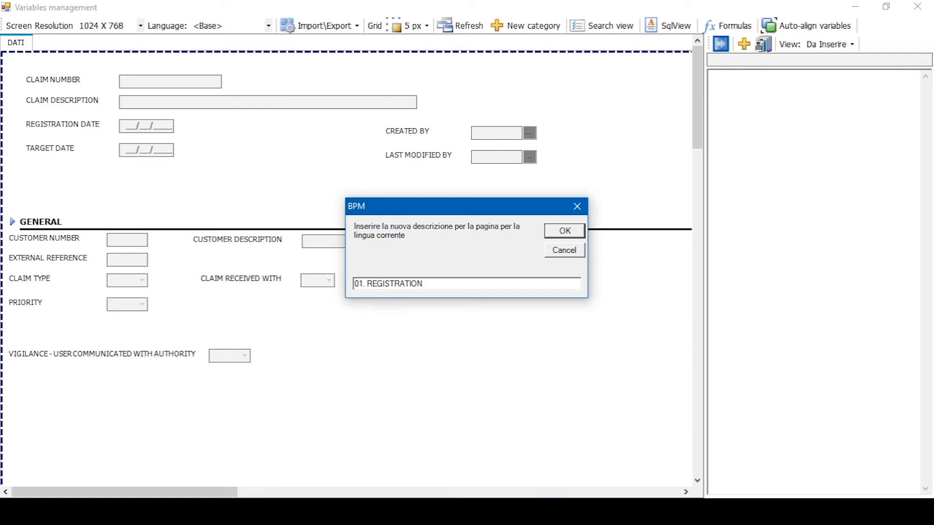
key("Return")
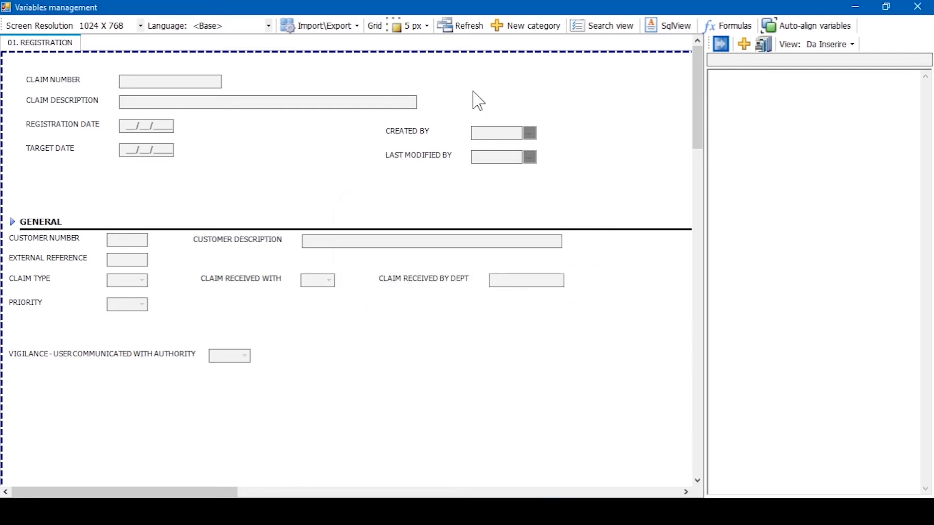
right_click(568, 84)
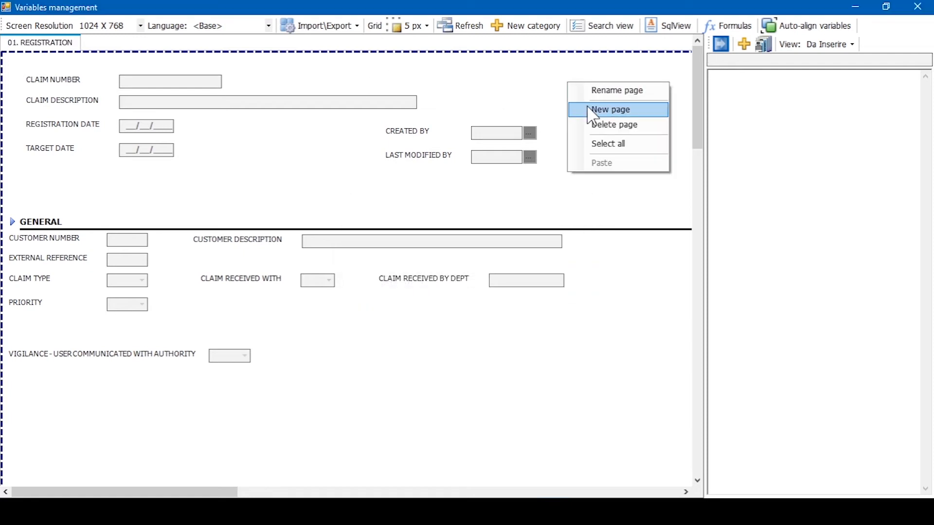
left_click(588, 109)
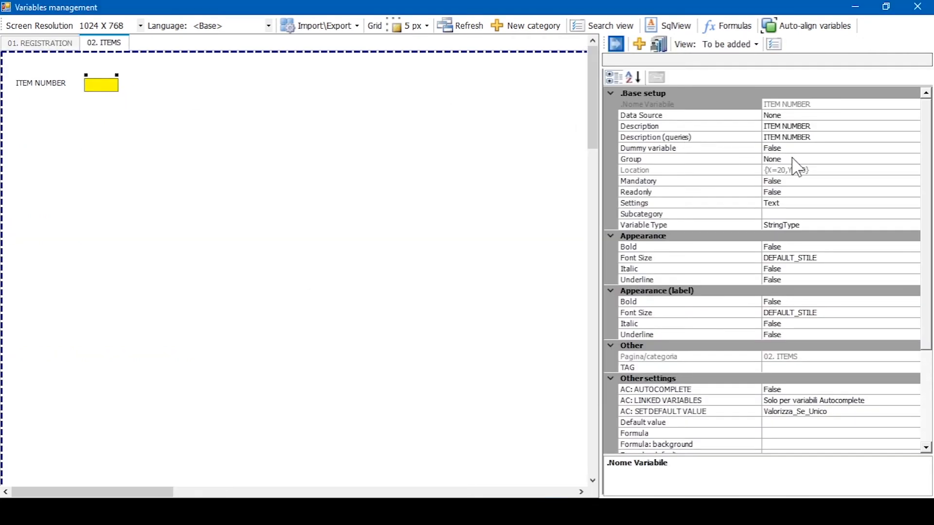
Step: Create a variable group with the code ITEMS for the ITEM NUMBER variable
left_click(793, 160)
left_click(912, 159)
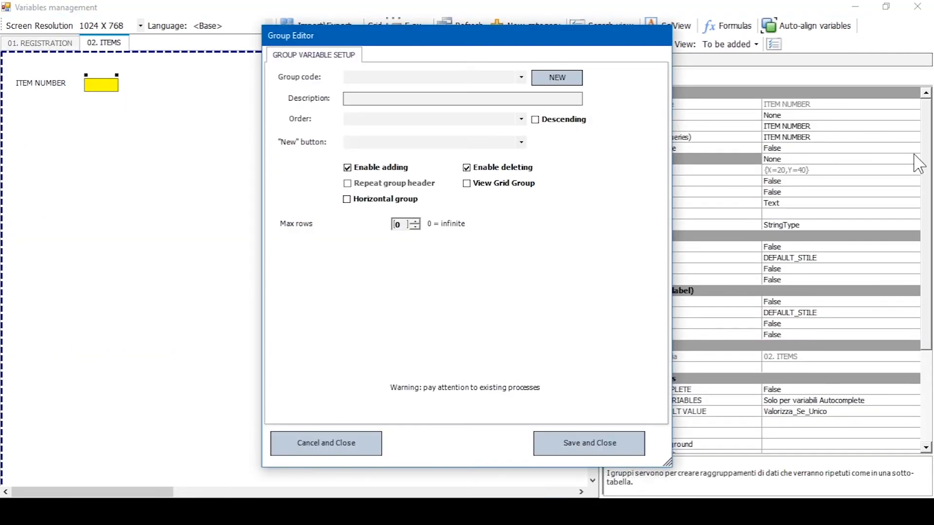
left_click(539, 80)
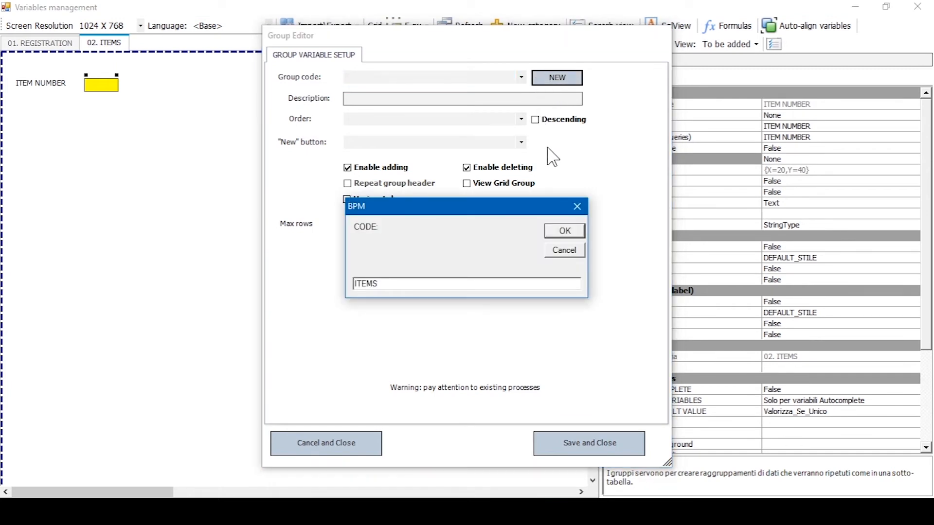
left_click(564, 232)
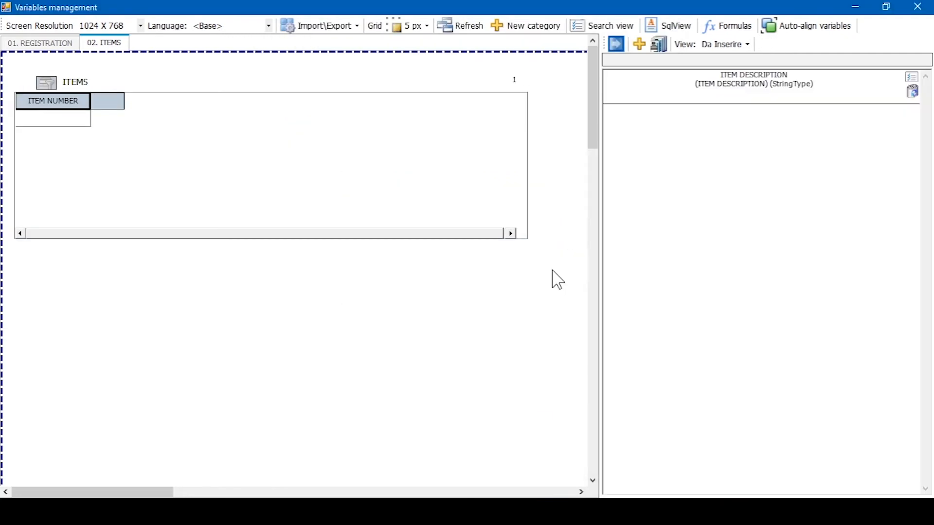
Step: Add the ITEM DESCRIPTION variable as a column in the ITEMS group and adjust the column width
left_click_drag(682, 80, 110, 108)
left_click(163, 103)
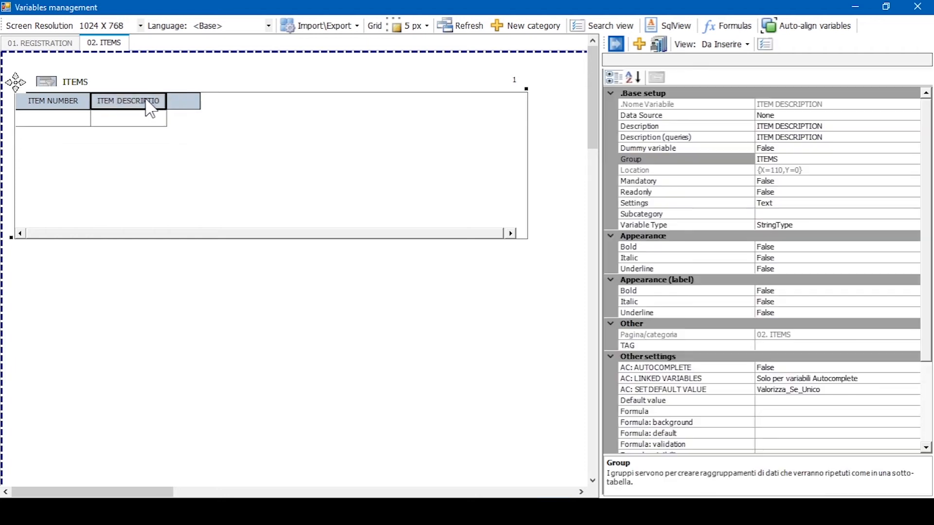
left_click_drag(241, 100, 244, 100)
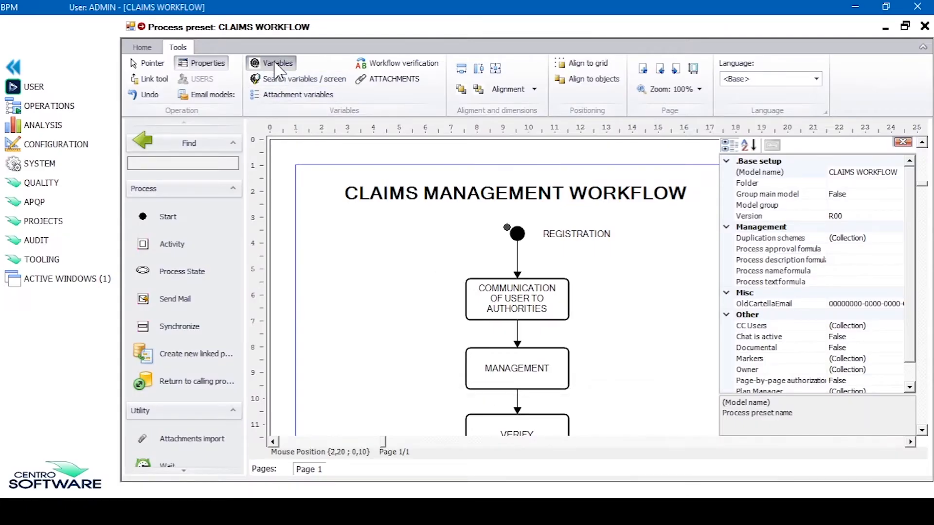
Step: Open the workflow's variables management and export the 01. REGISTRATION category as cat01.xml
left_click(270, 62)
left_click(321, 25)
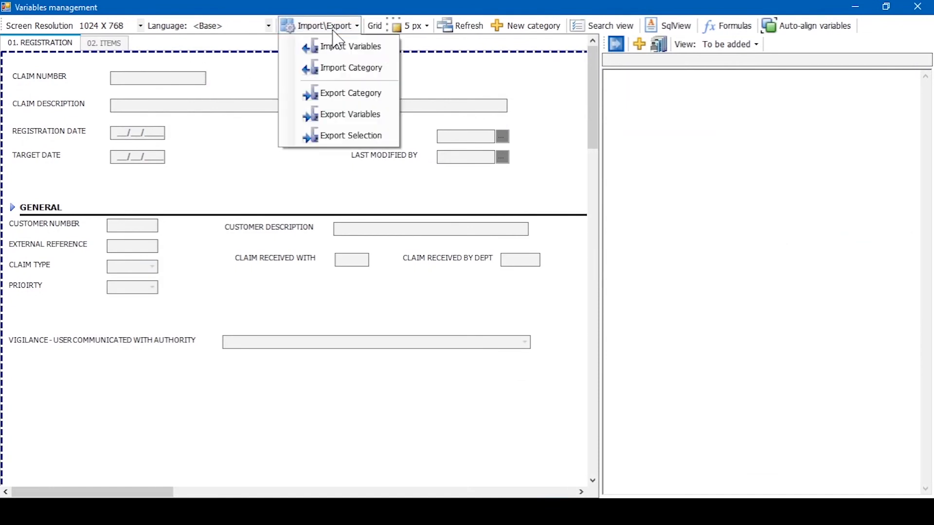
left_click(362, 93)
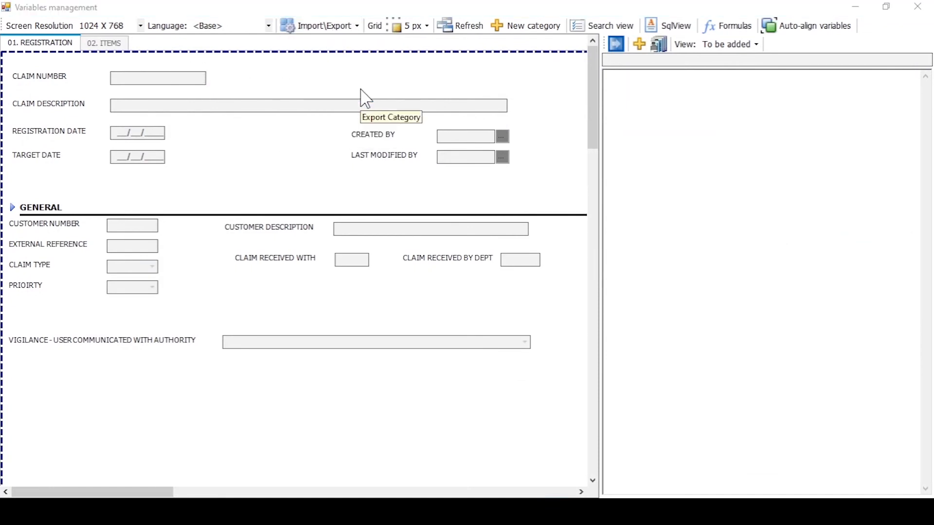
type("cat01.xml")
key("Return")
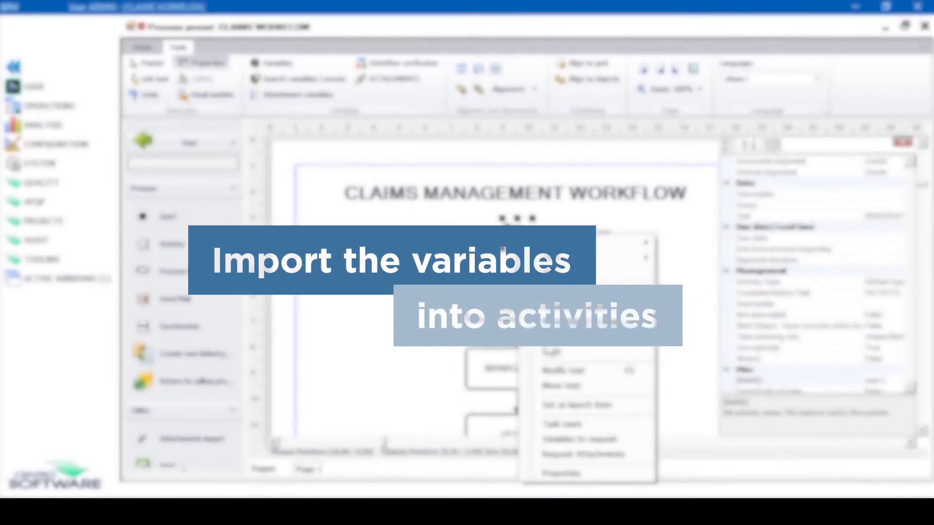
Step: Open the variables to request for the REGISTRATION start element and import the variables from cat01.xml
left_click(617, 439)
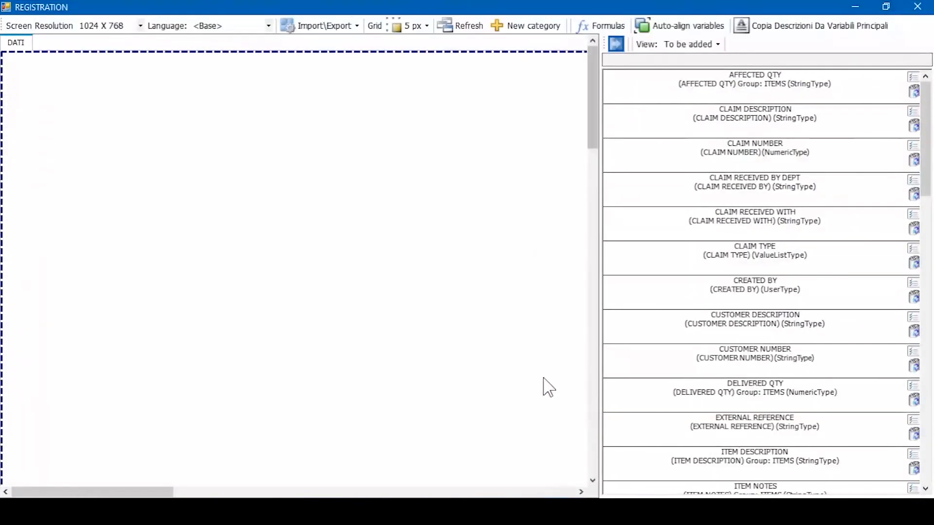
left_click(321, 26)
left_click(346, 46)
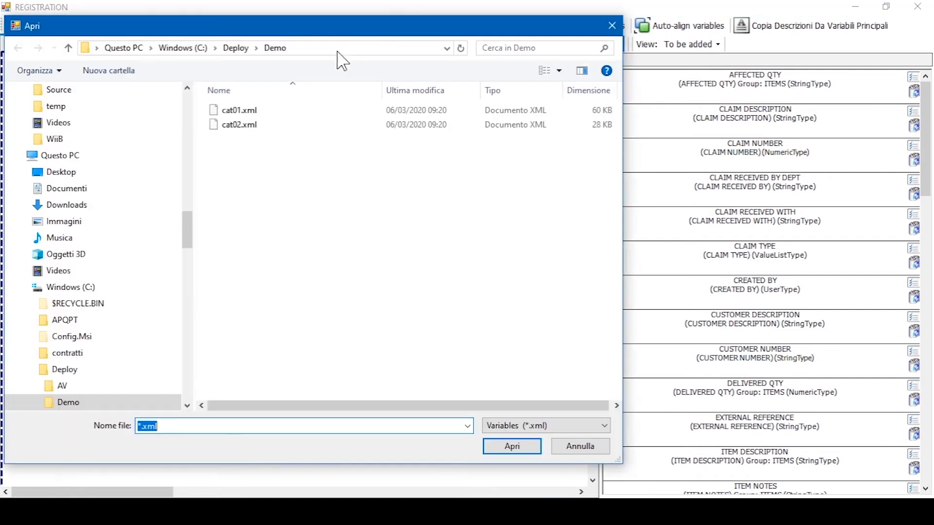
double_click(237, 109)
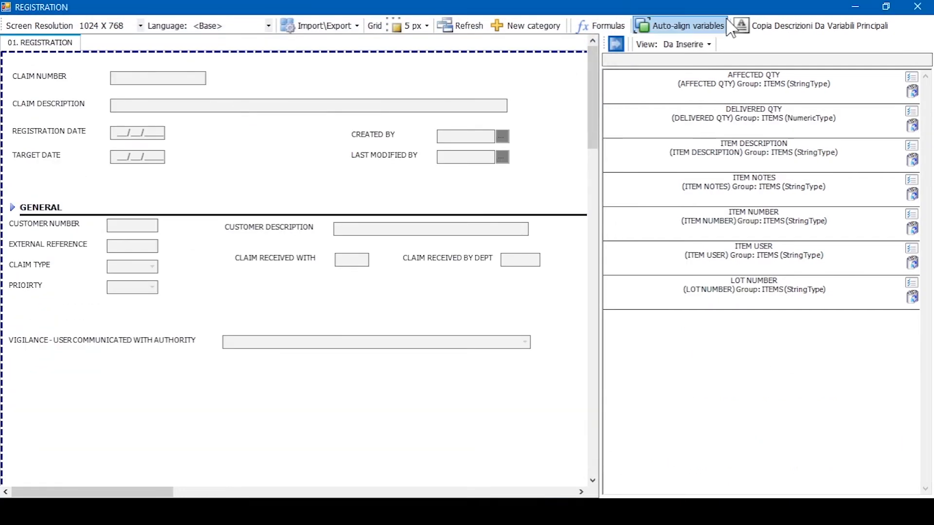
Step: Toggle the Mandatory setting of the CLAIM DESCRIPTION field in the REGISTRATION activity
left_click(198, 79)
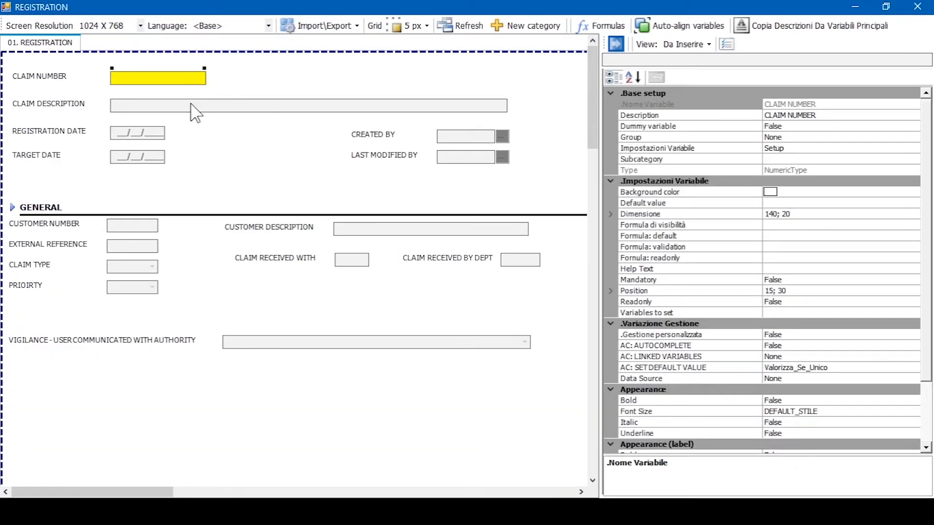
left_click(194, 107)
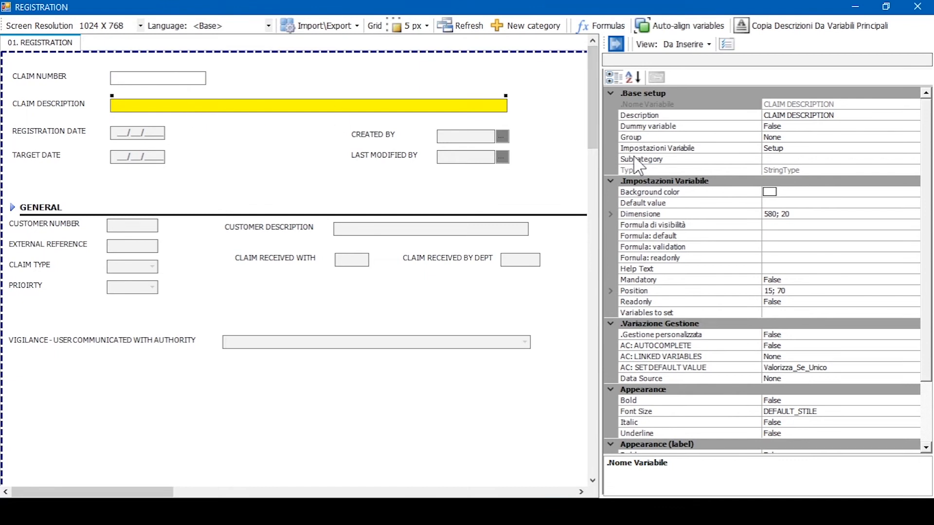
double_click(644, 280)
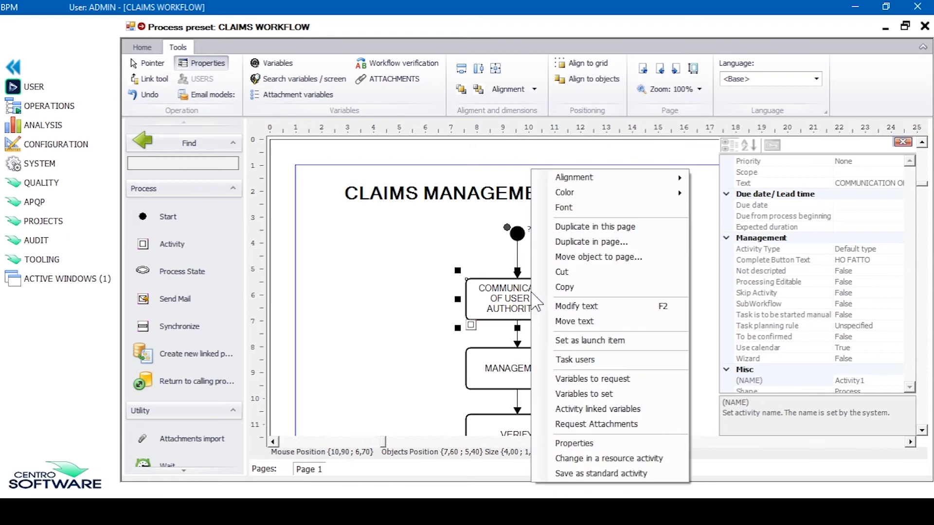
Step: Open the variables to request for COMMUNICATION OF USER TO AUTHORITIES and filter the available variables by "vigi"
left_click(591, 379)
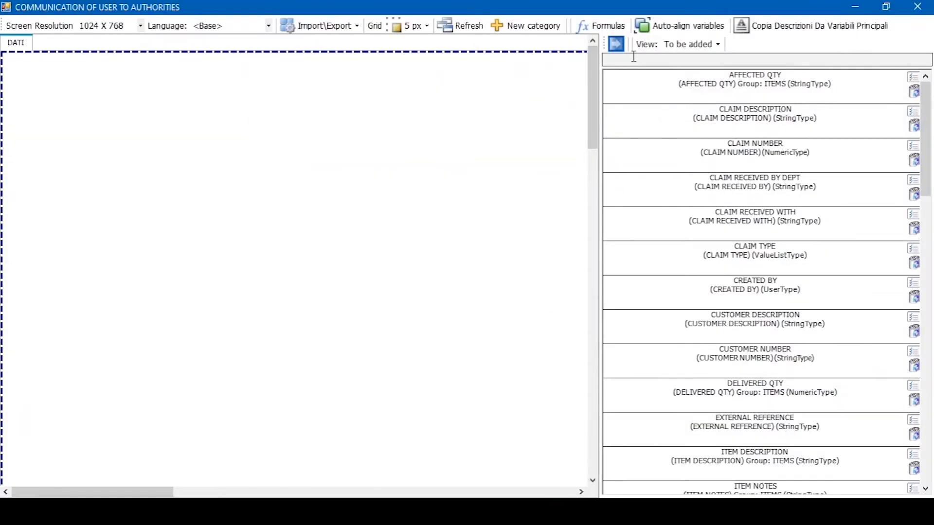
type("vigi")
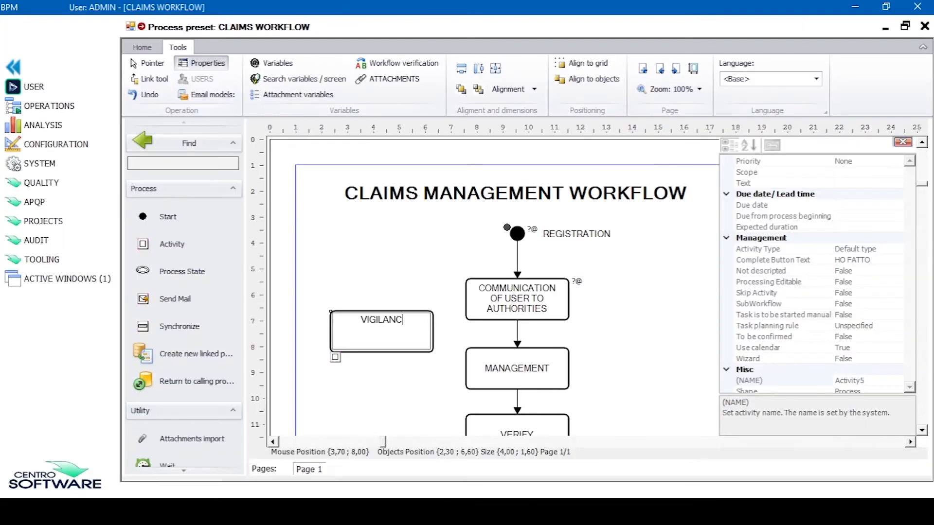
Step: Label the new activity beside the main flow VIGILANCE
type("E")
left_click(338, 294)
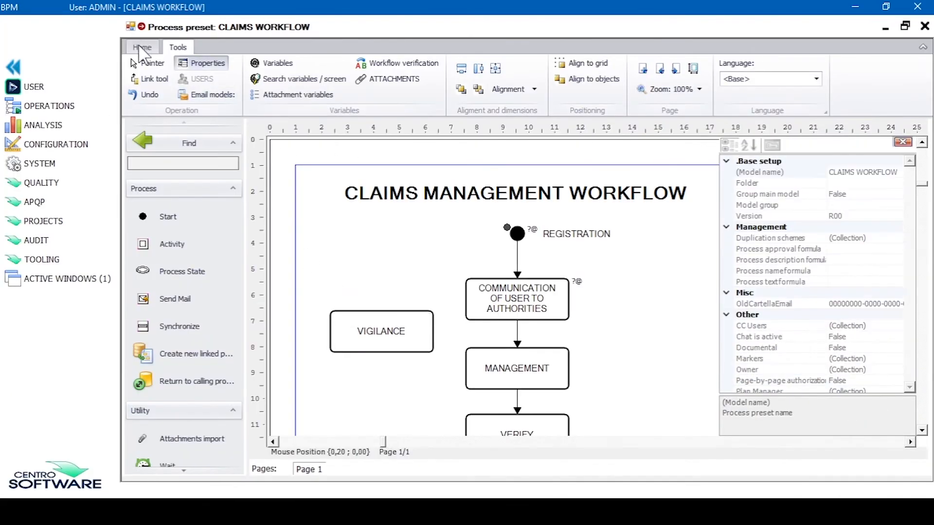
Step: Link COMMUNICATION OF USER TO AUTHORITIES to the VIGILANCE activity and move VIGILANCE down level with MANAGEMENT
left_click_drag(499, 311, 380, 317)
left_click(382, 335)
left_click_drag(364, 351, 346, 385)
left_click(403, 311)
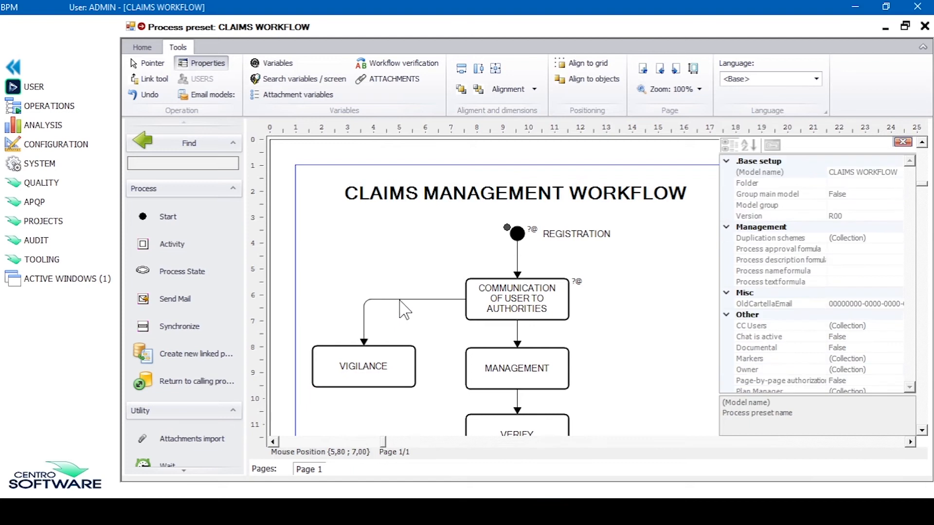
Step: Add YES to the options list of the VIGILANCE - USER COMMUNICATED WITH AUTHORITY variable
left_click(253, 64)
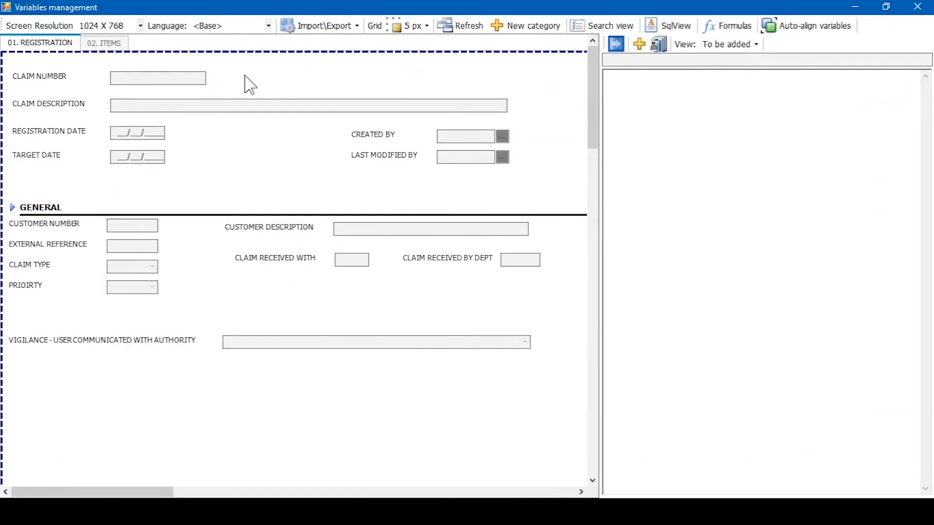
left_click(278, 343)
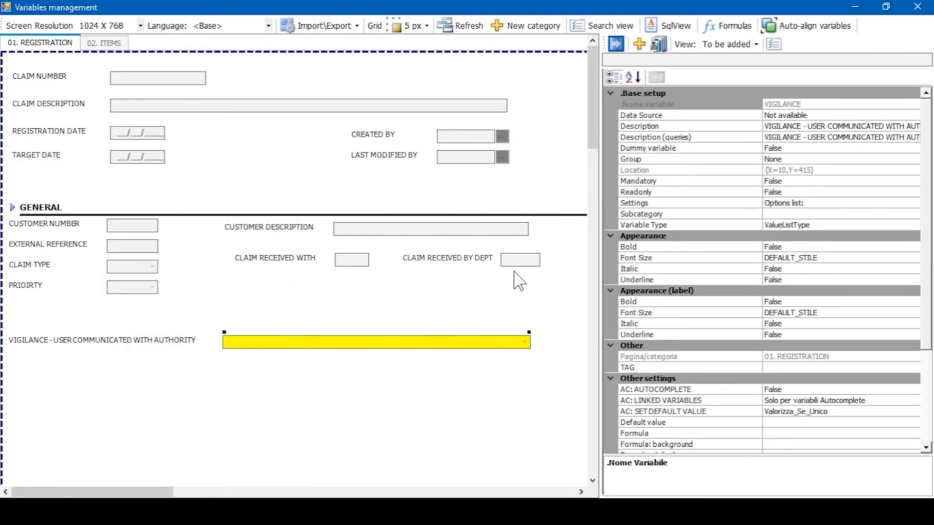
left_click(820, 203)
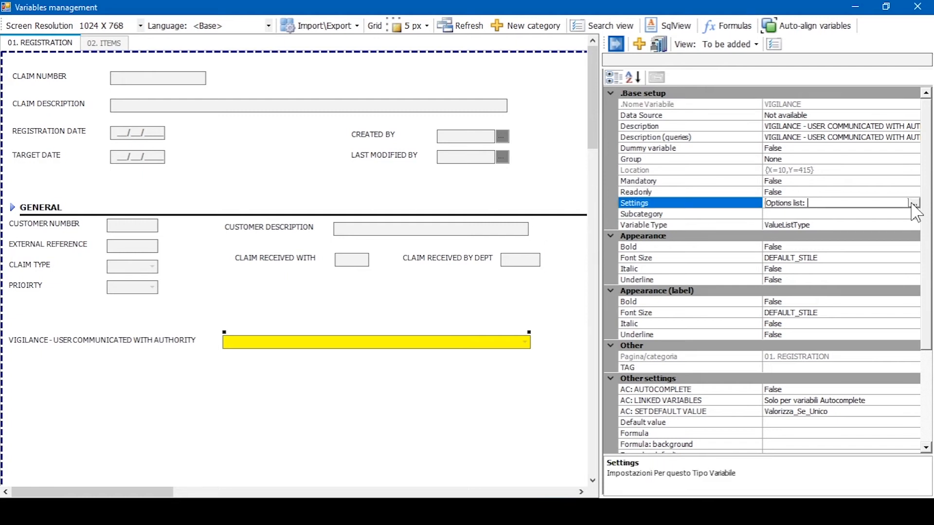
left_click(913, 203)
left_click(187, 61)
type("YES")
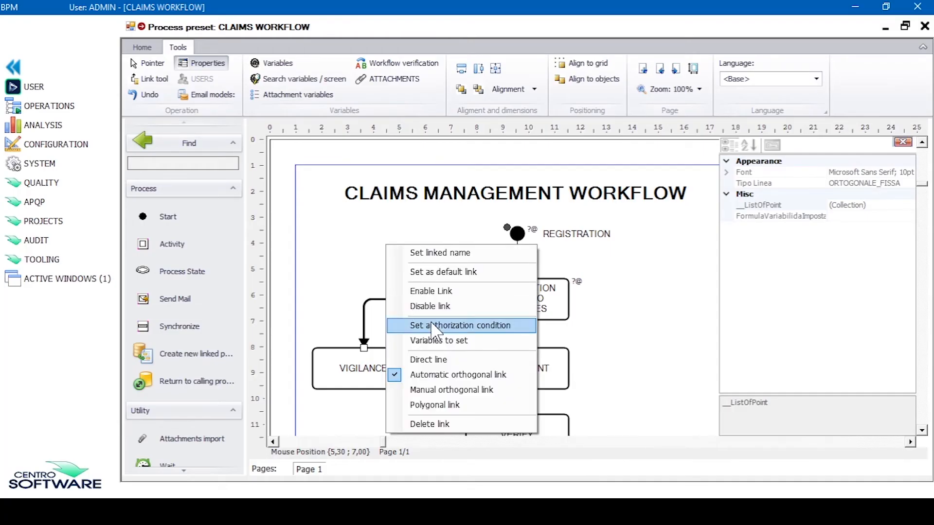
Step: Set the authorization condition VIGILANCE - USER COMMUNICATED WITH AUTHORITY = YES on the link leading to the VIGILANCE activity and save it
left_click(432, 325)
left_click(454, 258)
type("v")
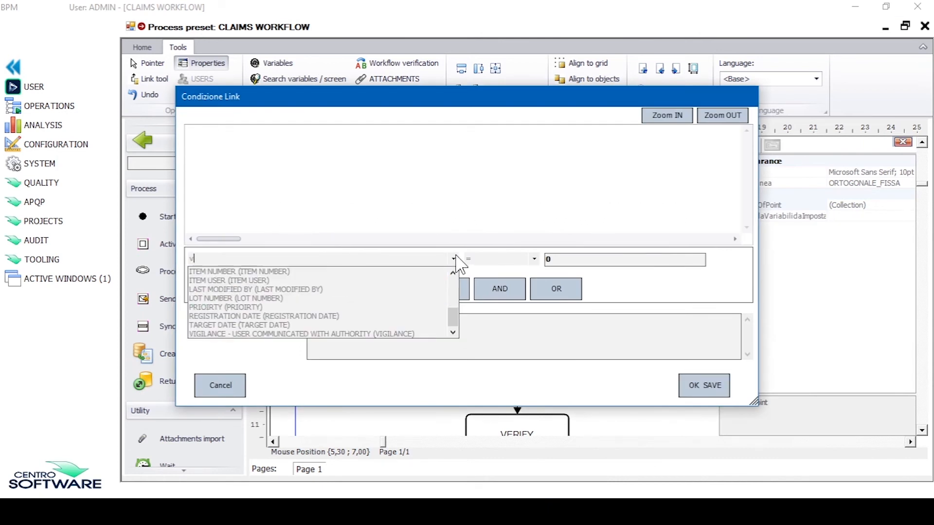
left_click(423, 334)
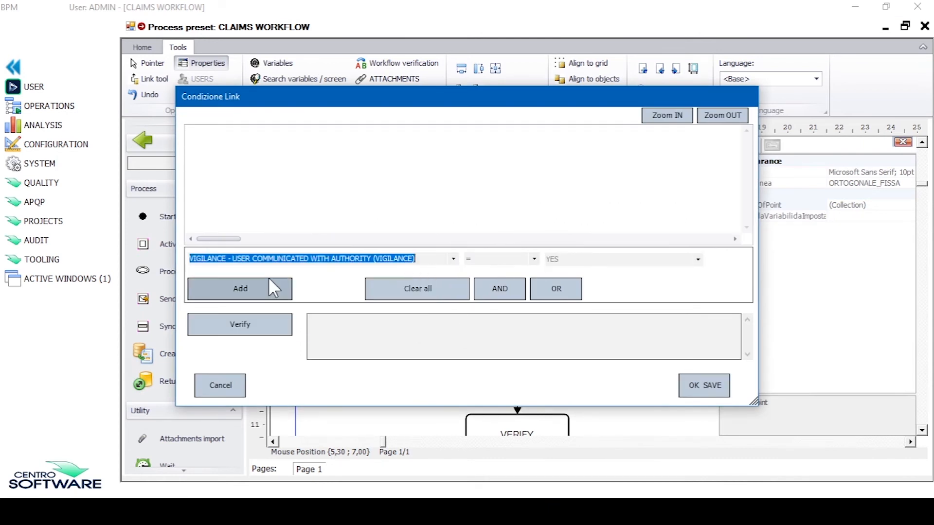
left_click(237, 292)
left_click(700, 385)
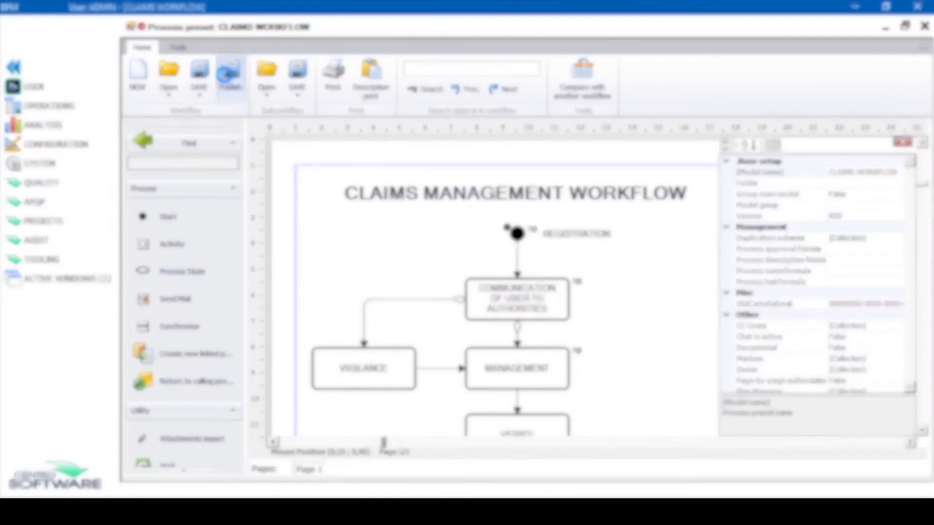
Step: Publish version R00 of the claims workflow
left_click(229, 83)
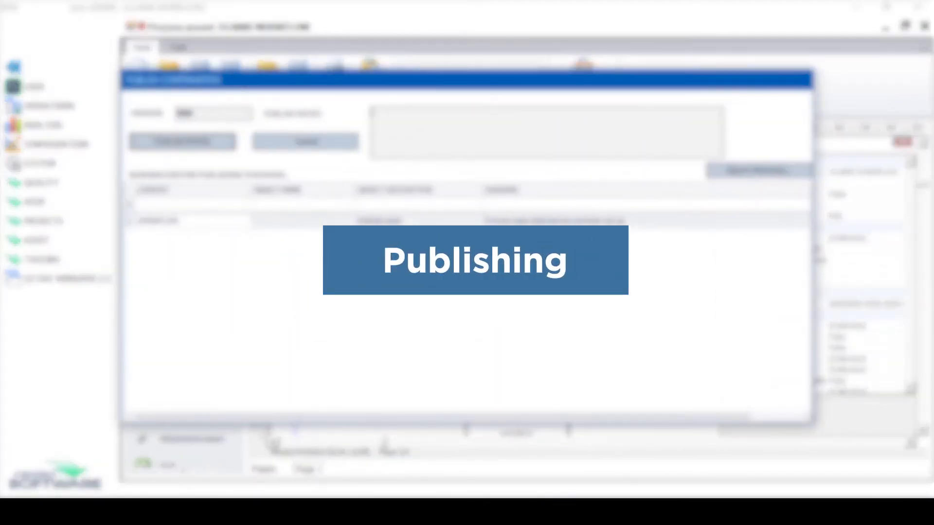
left_click(221, 144)
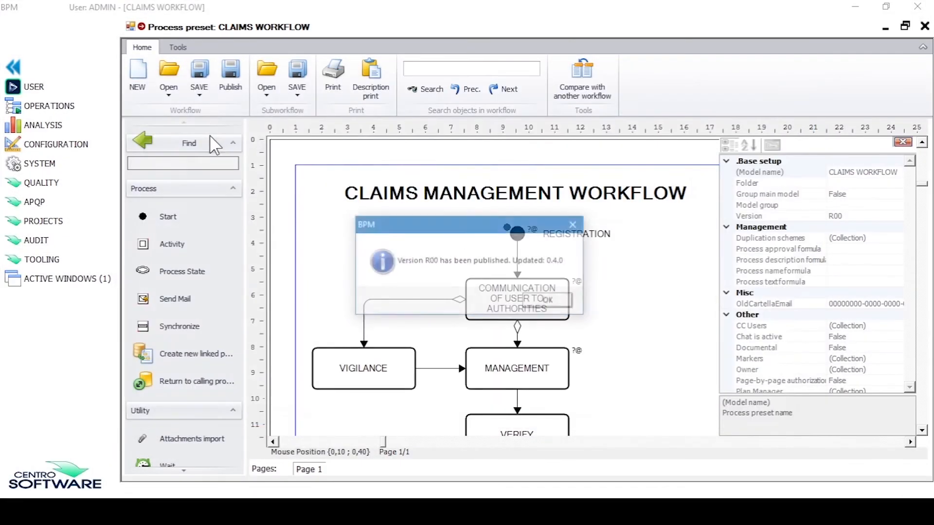
left_click(546, 301)
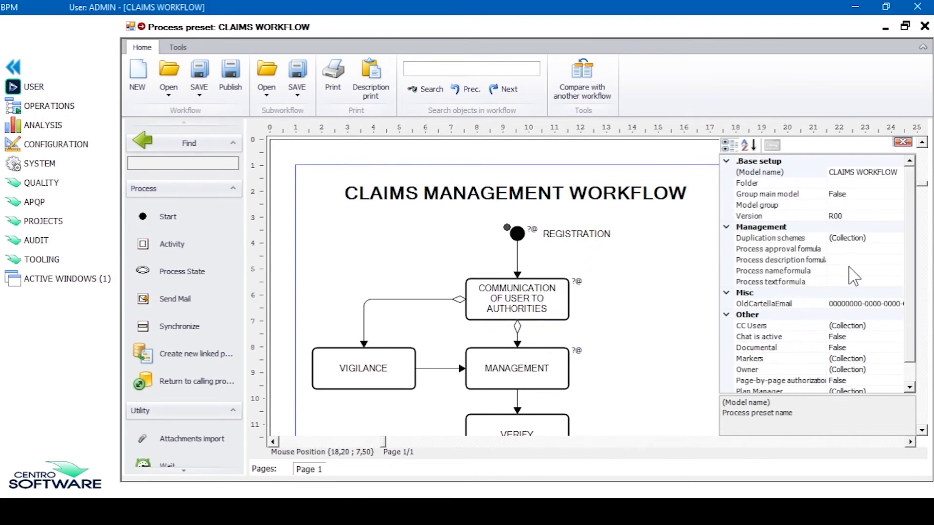
Step: Set the workflow's process name formula to the CLAIM NUMBER variable and publish the workflow again
left_click(868, 271)
left_click(897, 271)
right_click(513, 256)
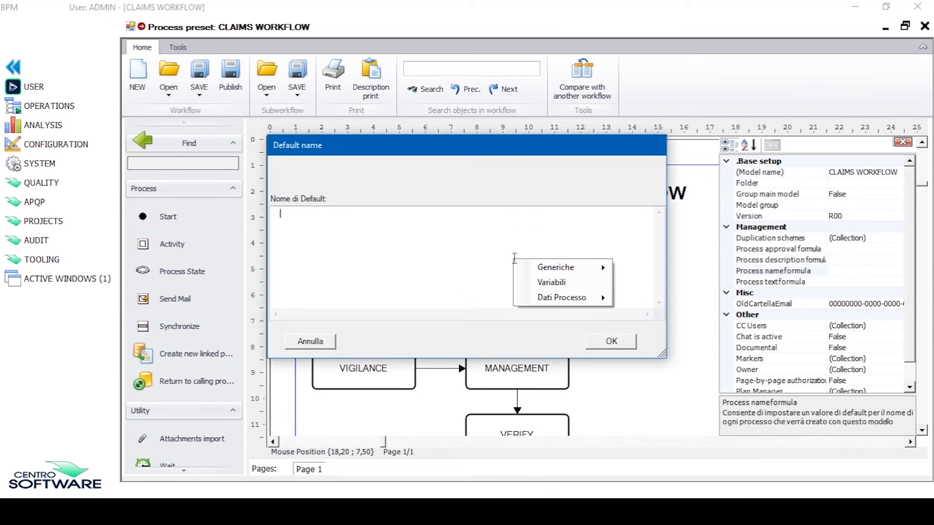
left_click(542, 277)
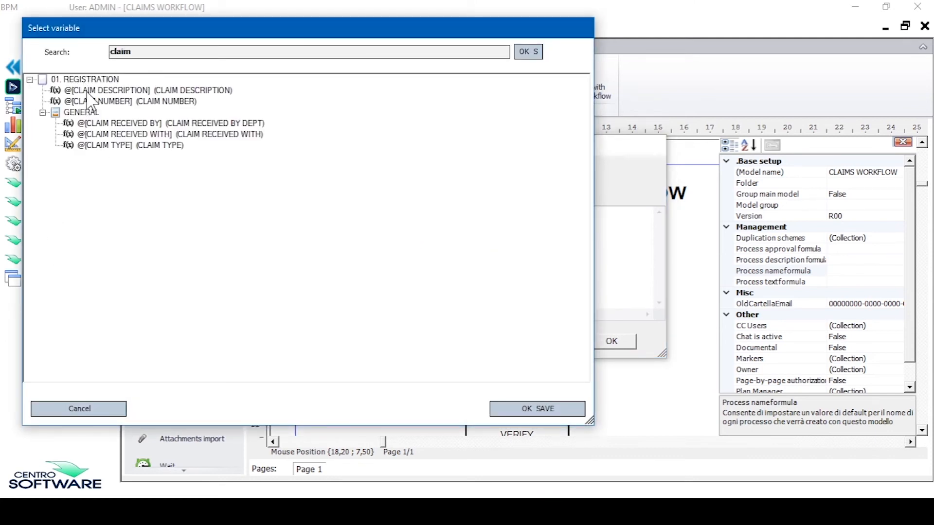
double_click(91, 101)
left_click(610, 340)
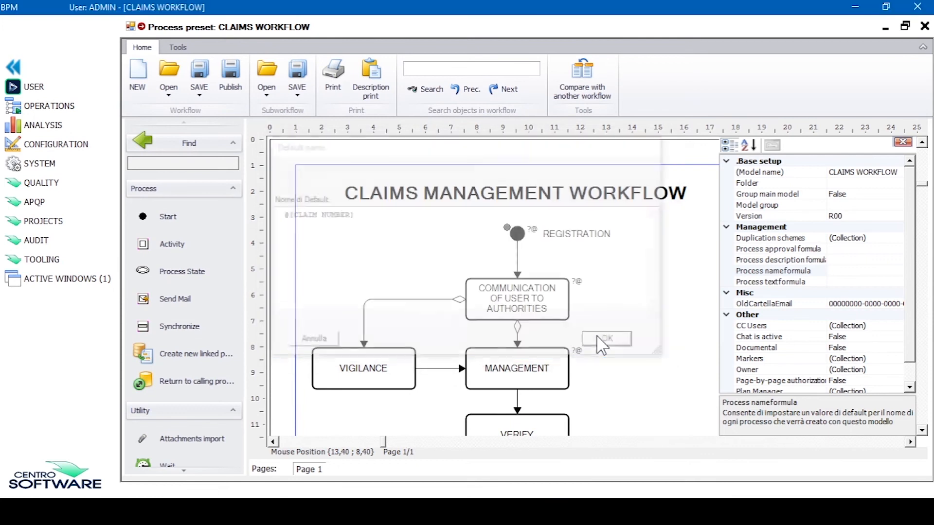
left_click(229, 78)
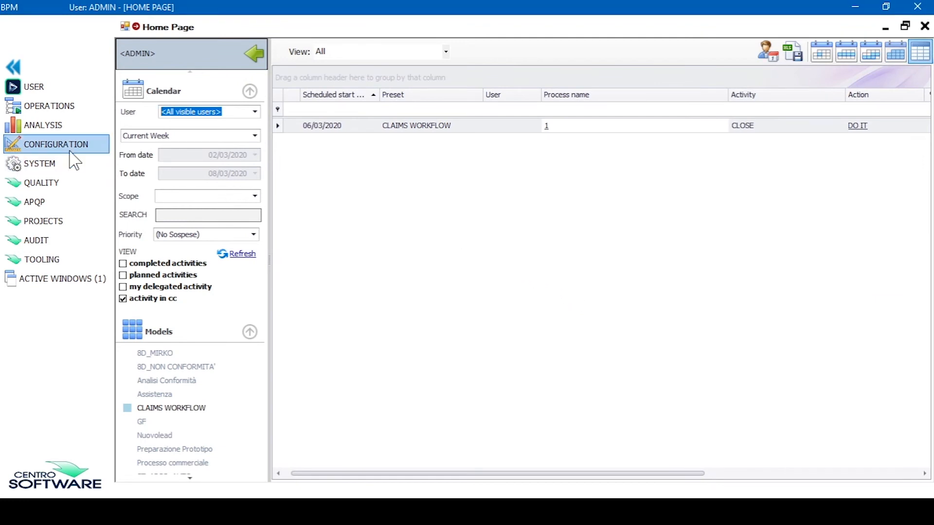
Step: Start a new process from the CLAIMS WORKFLOW model
left_click(63, 104)
left_click(159, 128)
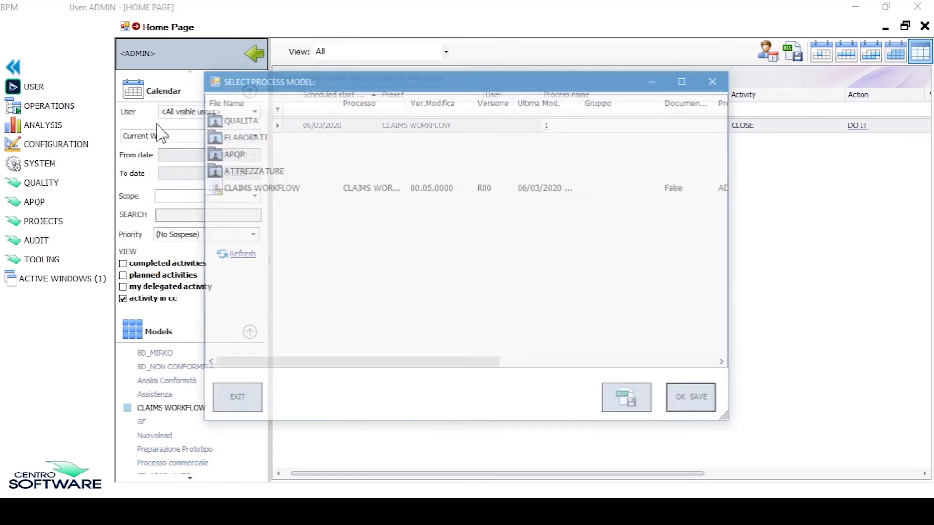
left_click(245, 190)
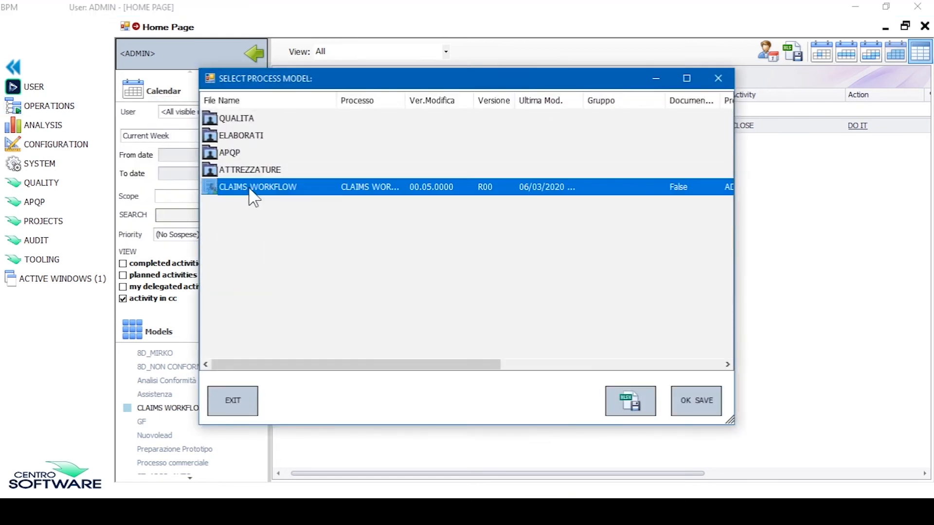
double_click(282, 190)
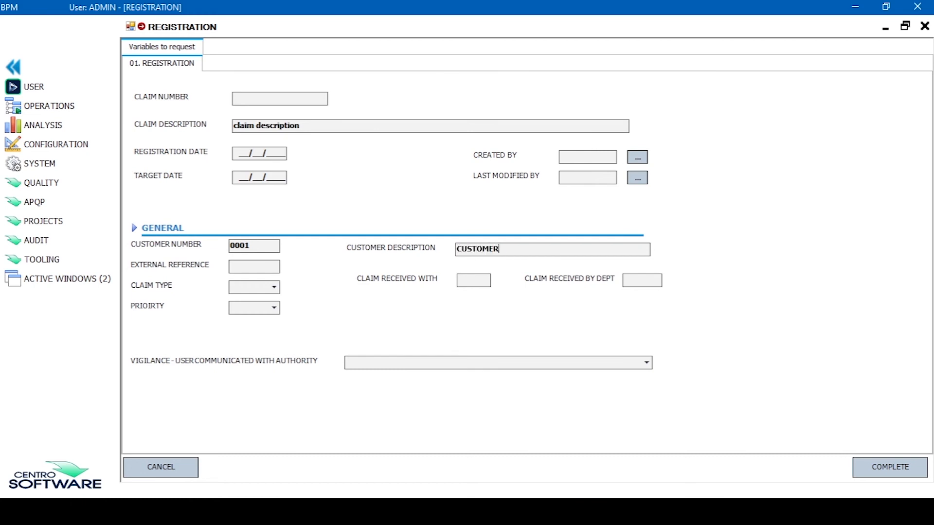
Step: Fill in the registration with "claim description", the customer number and customer description CUSTOMER 1, and complete the activity
type("1")
key("Tab")
left_click(872, 469)
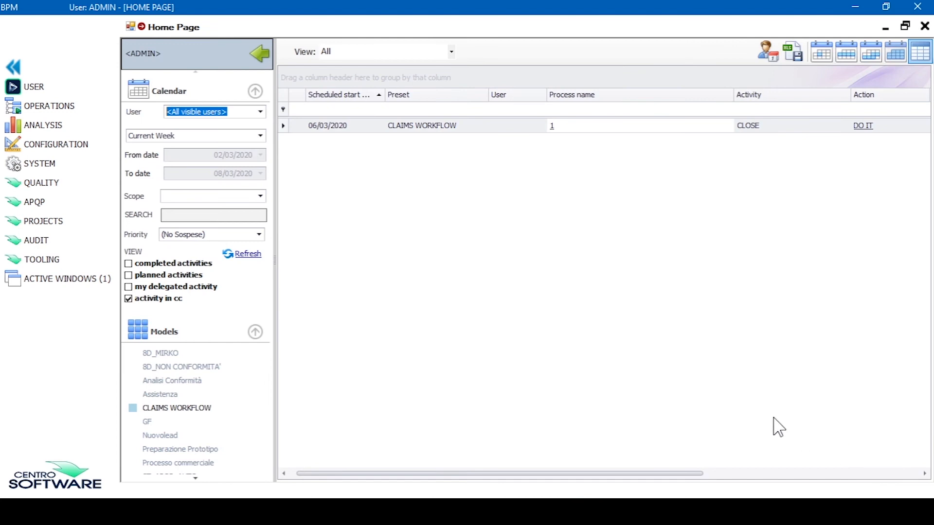
Step: Refresh the activity list, examine the process diagram and variables of claims process 2, and close it
left_click(257, 260)
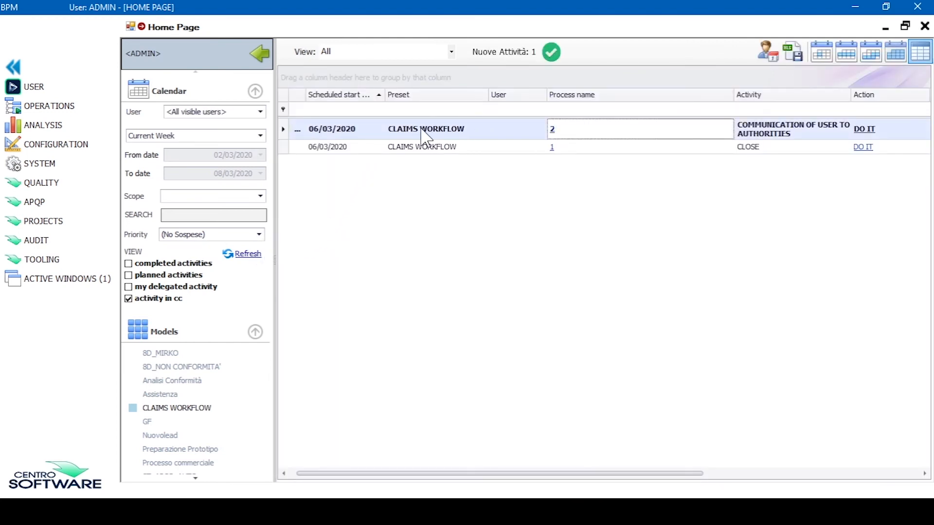
left_click(553, 131)
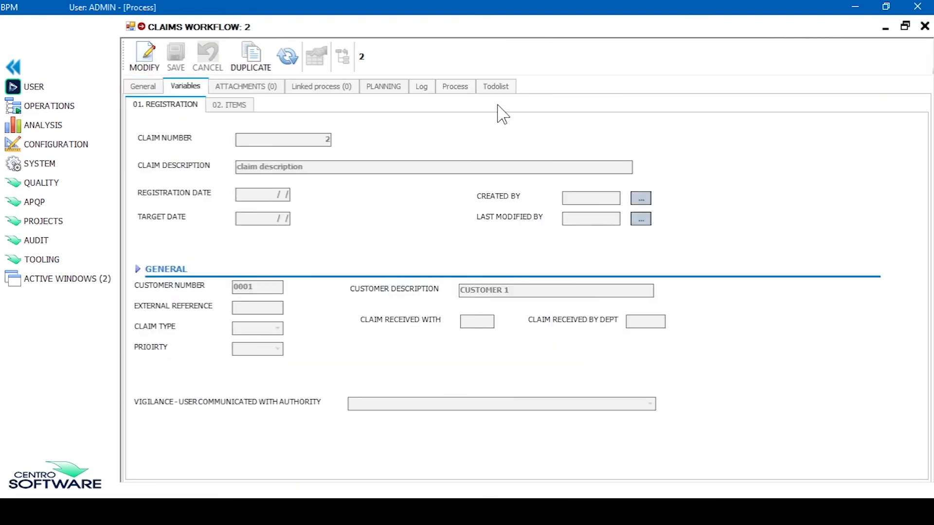
left_click(455, 87)
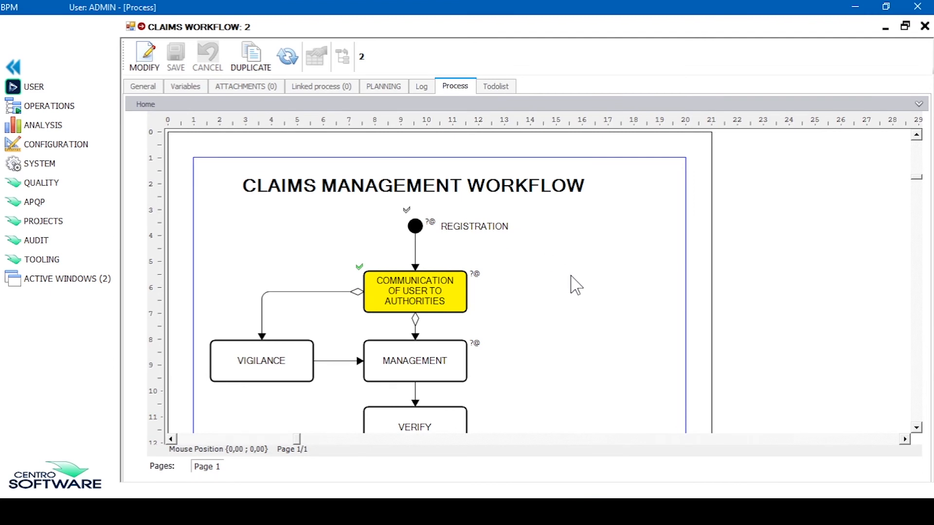
scroll(575, 286, "down", 3)
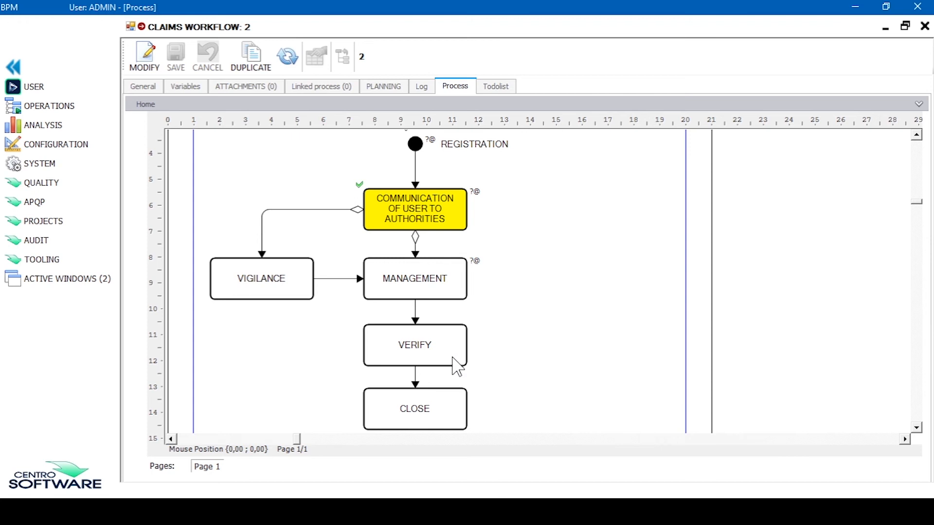
scroll(457, 367, "down", 3)
scroll(457, 367, "up", 6)
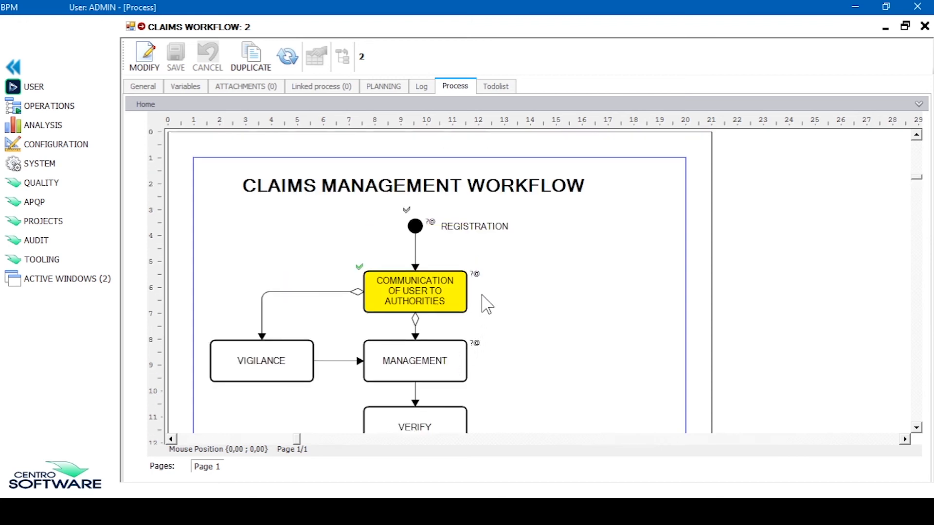
left_click(183, 91)
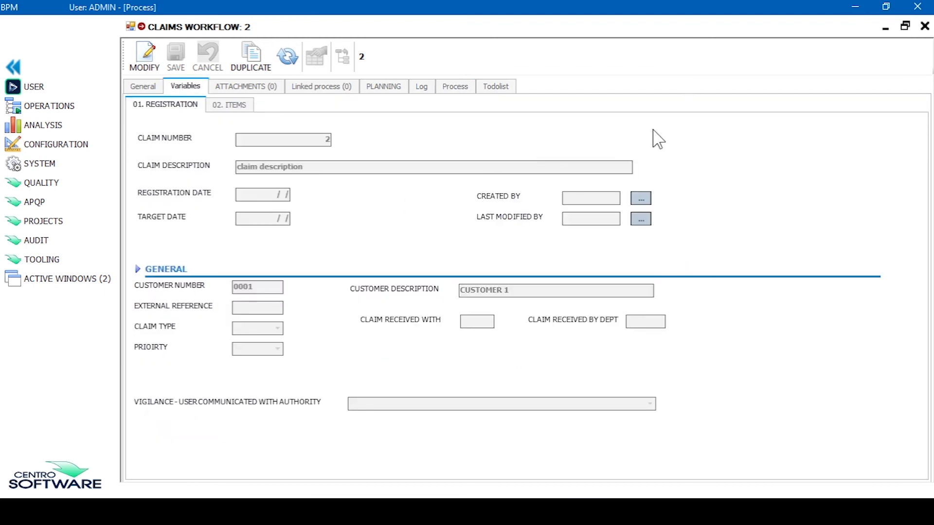
left_click(925, 25)
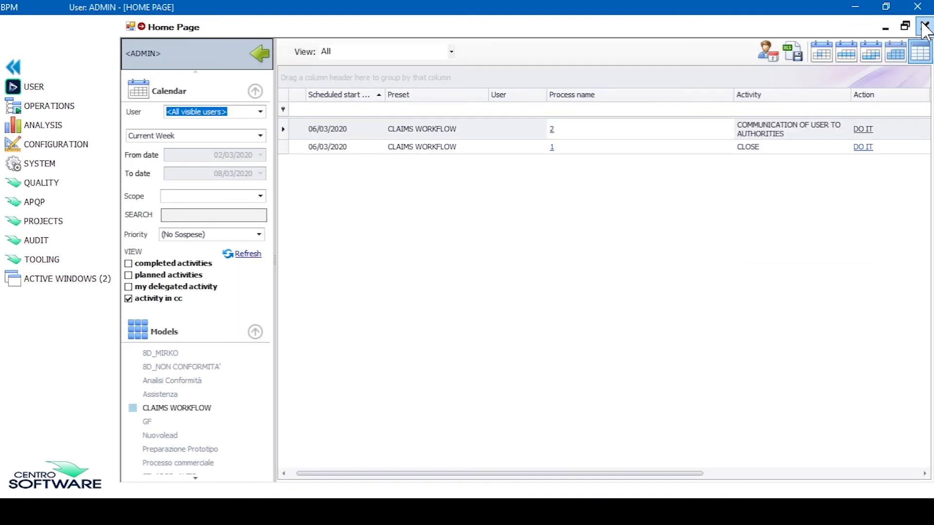
Step: Open the COMMUNICATION OF USER TO AUTHORITIES activity of process 2 and try to complete it with the vigilance field empty
left_click(863, 130)
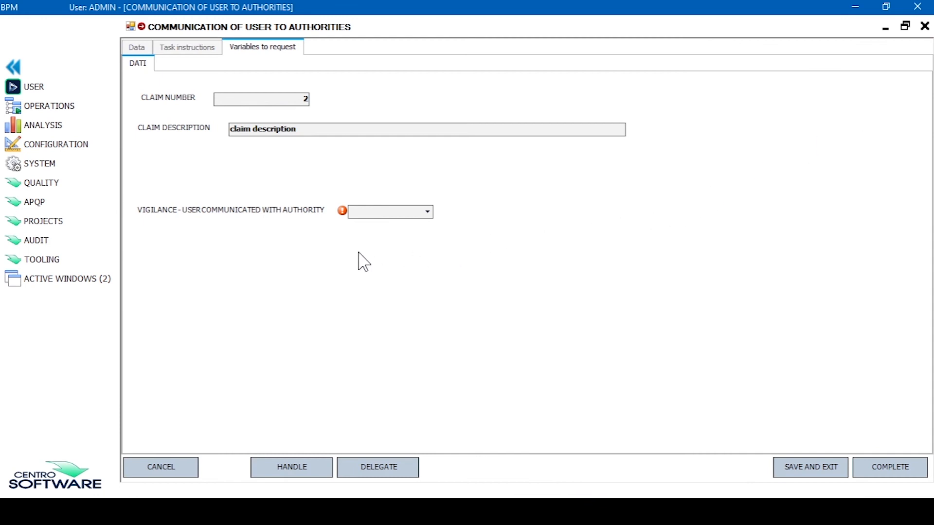
left_click(883, 469)
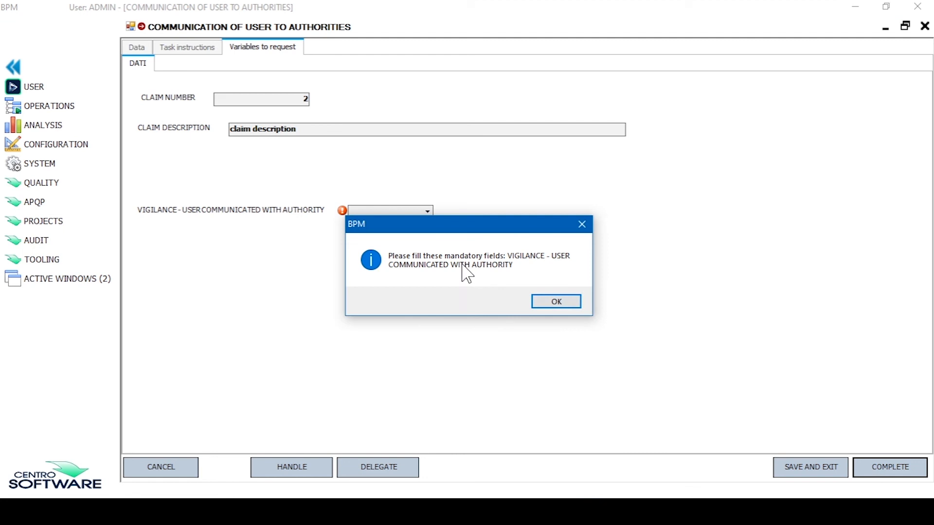
left_click(557, 302)
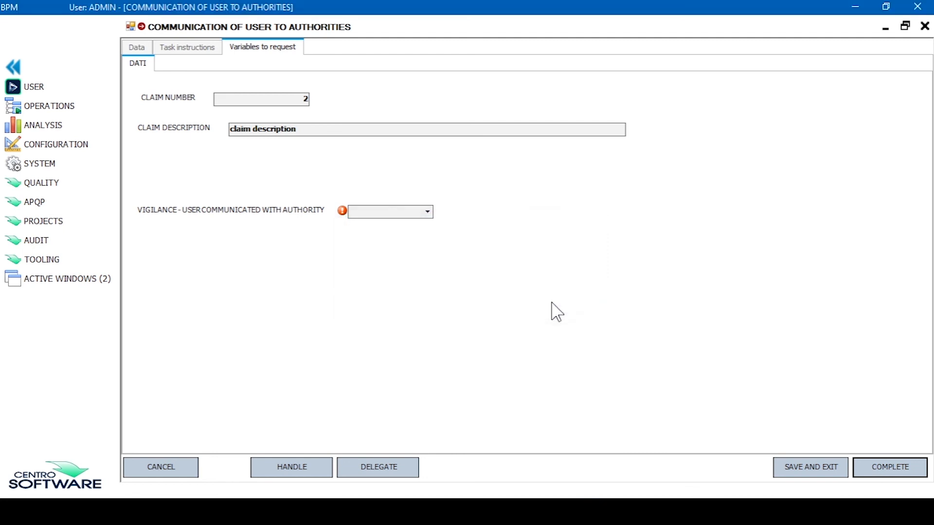
Step: Set VIGILANCE - USER COMMUNICATED WITH AUTHORITY to YES and complete the activity
left_click(427, 213)
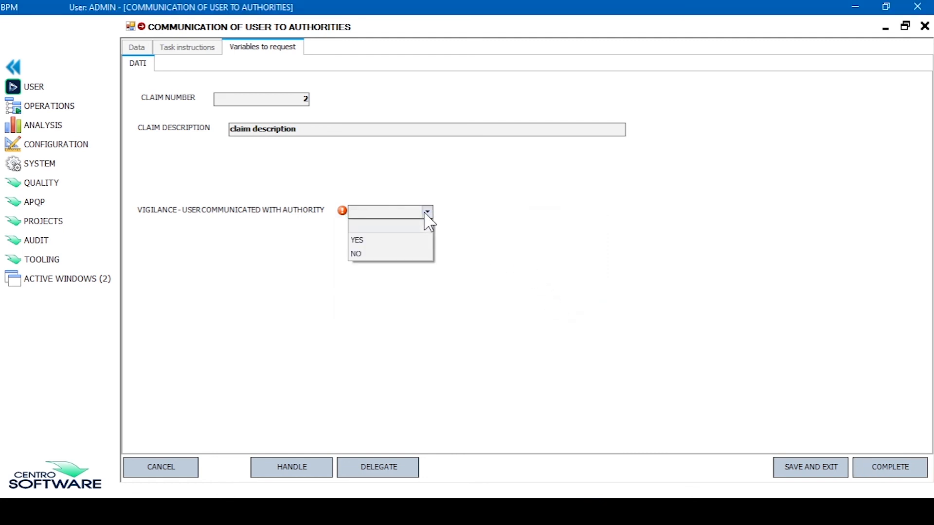
left_click(418, 243)
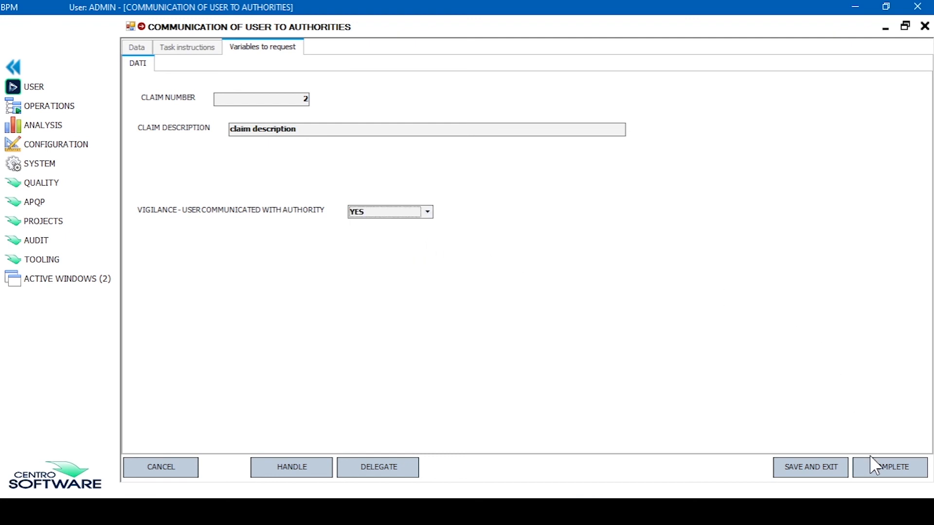
left_click(875, 469)
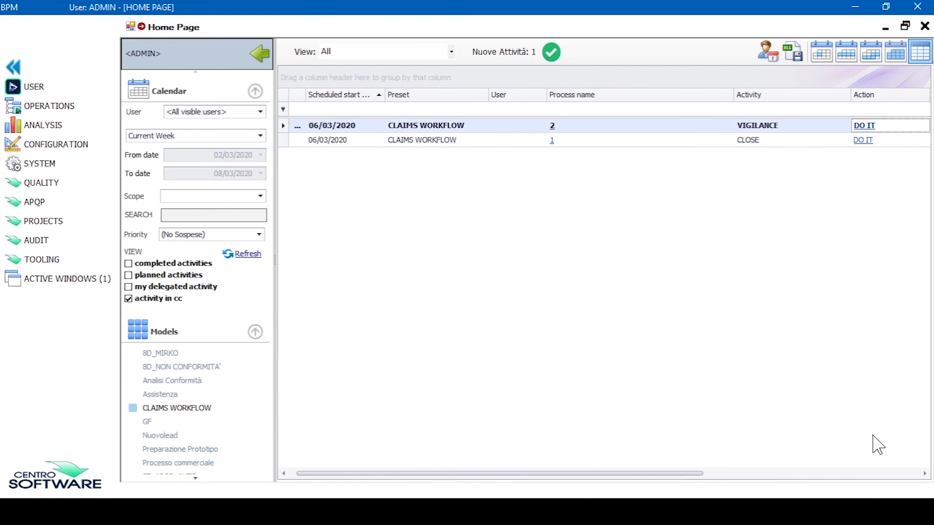
Step: Check in the diagram of claims process 2 which activity is active after the communication, and close the process
left_click(553, 129)
left_click(554, 131)
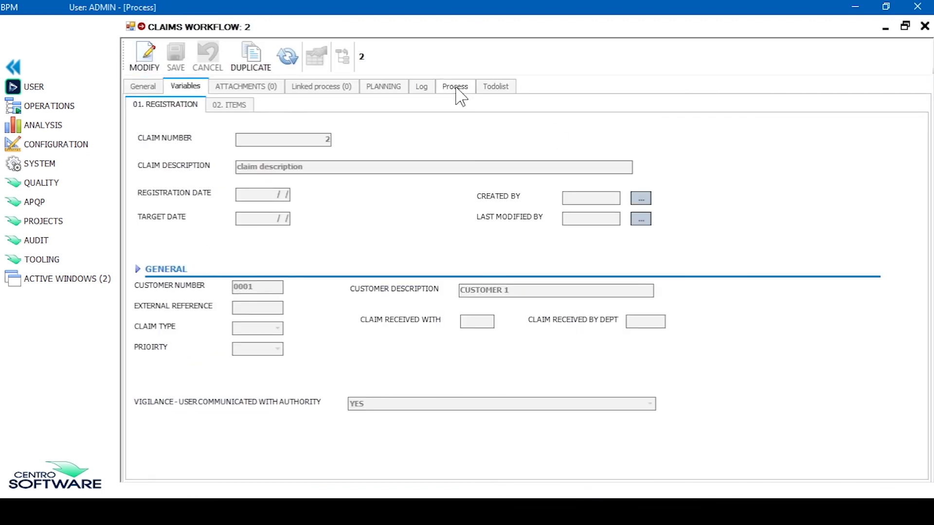
left_click(458, 88)
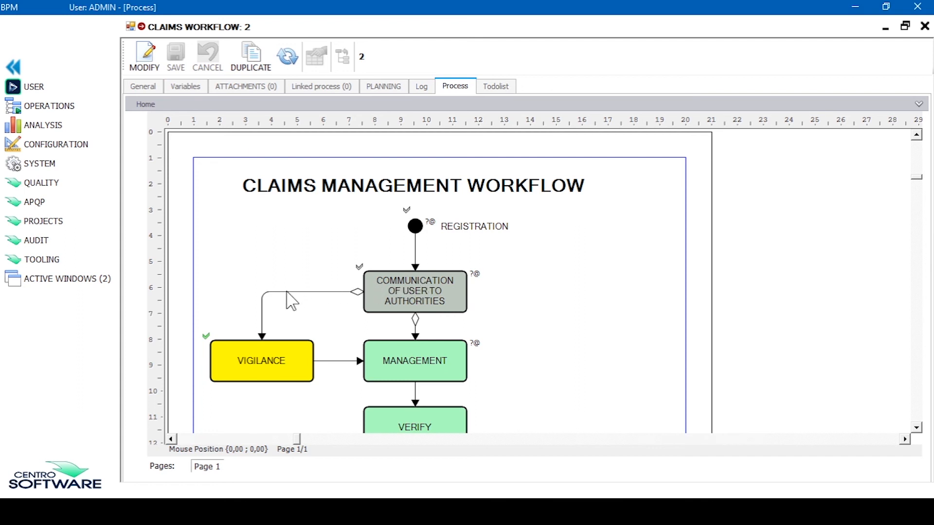
left_click(924, 26)
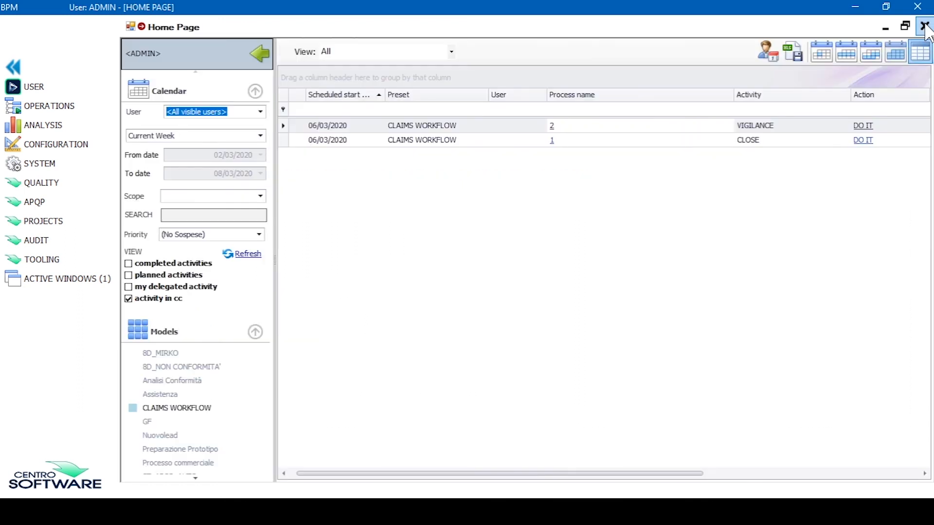
Step: Complete the VIGILANCE activity of claims process 2 without closing notes, and check the active activity in its process diagram
left_click(864, 127)
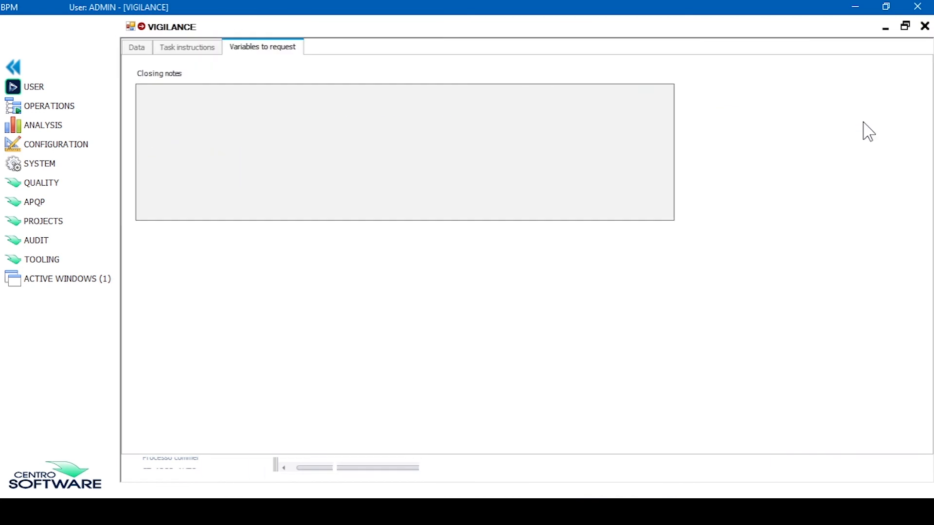
left_click(910, 473)
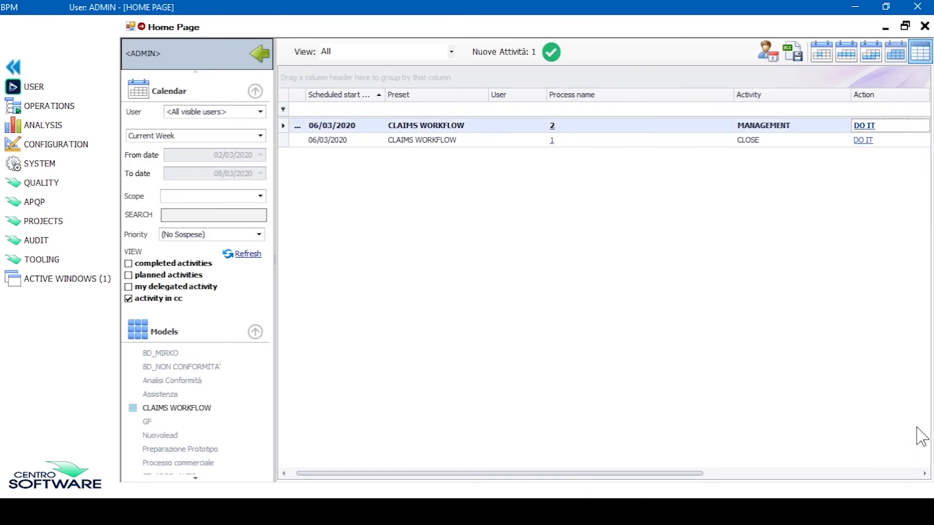
left_click(553, 129)
left_click(553, 129)
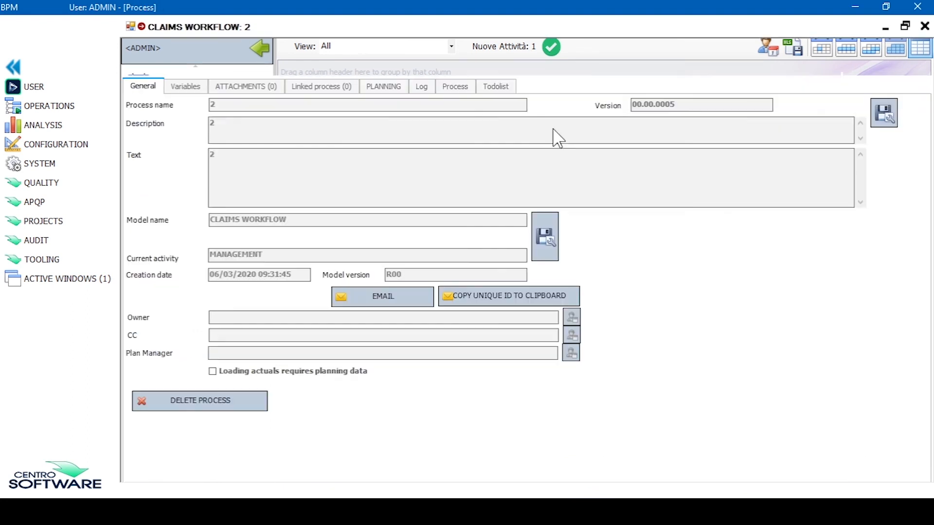
left_click(469, 90)
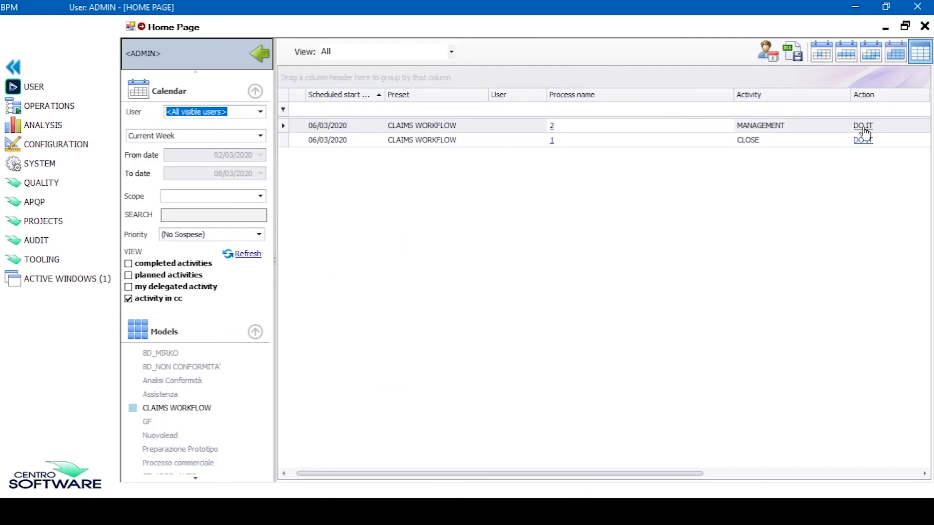
Step: In the MANAGEMENT activity of process 2, add ITEM 1 (ITEM DESCRIPTION 1) and ITEM 2 (ITEM DESCRIPTION 2), and complete the activity
left_click(864, 128)
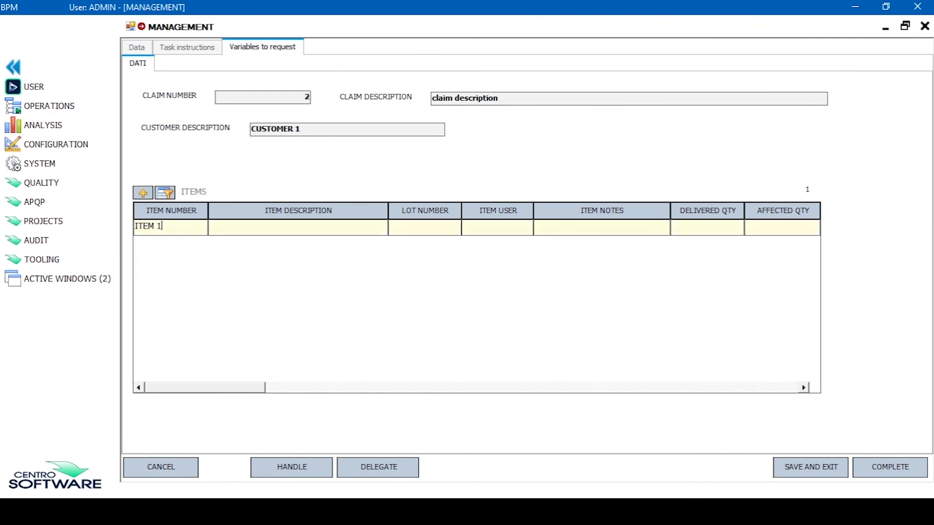
type("1")
left_click(142, 193)
type("IT")
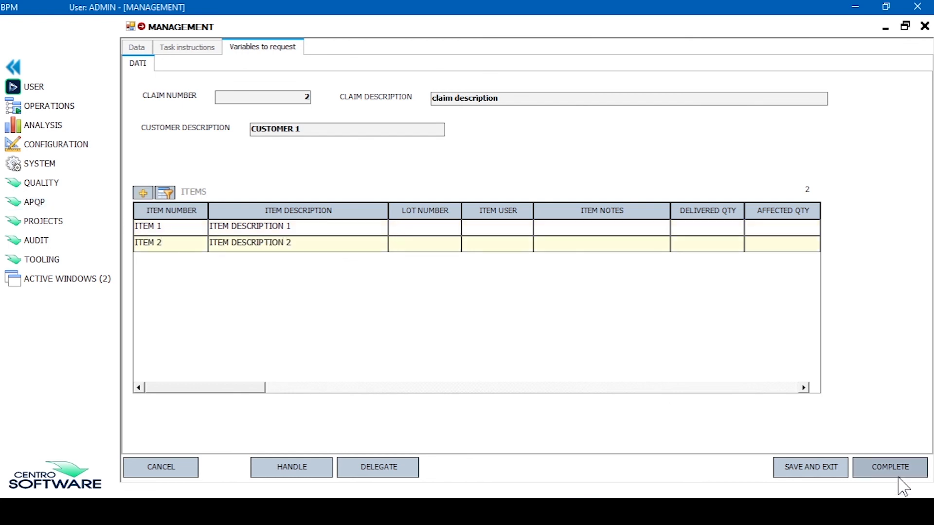
left_click(826, 474)
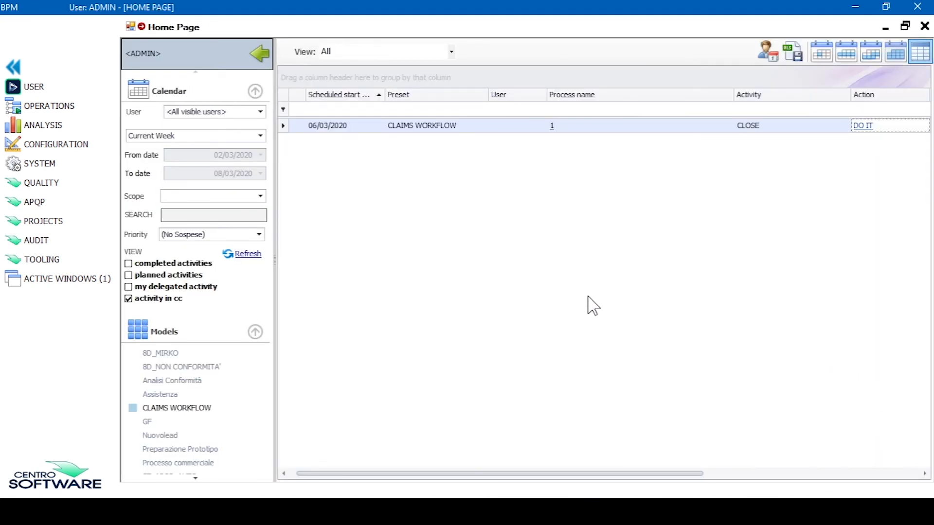
Step: Include completed activities in the activity list, search for 2, and refresh the list
left_click(179, 266)
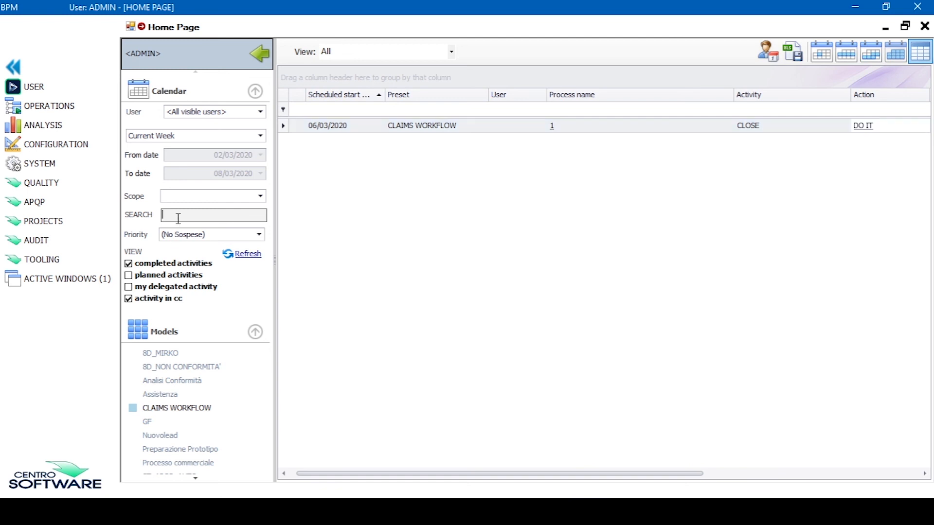
left_click(244, 257)
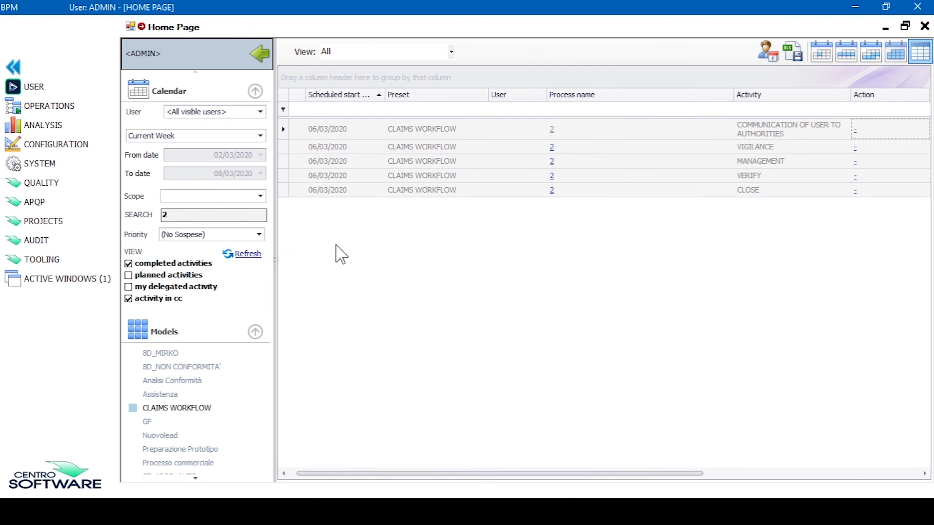